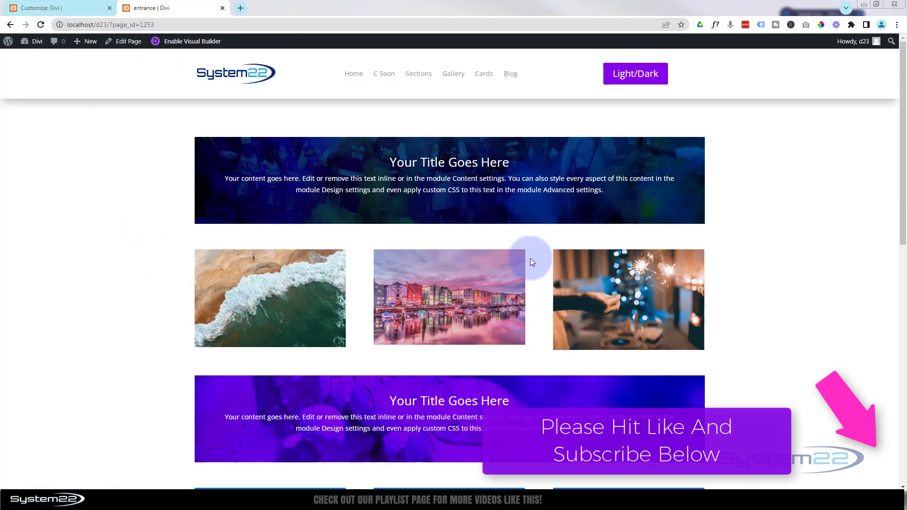
Step: Reload the entrance page and scroll down to watch the banners animate in
{"action": "left_click", "coordinate": [41, 24]}
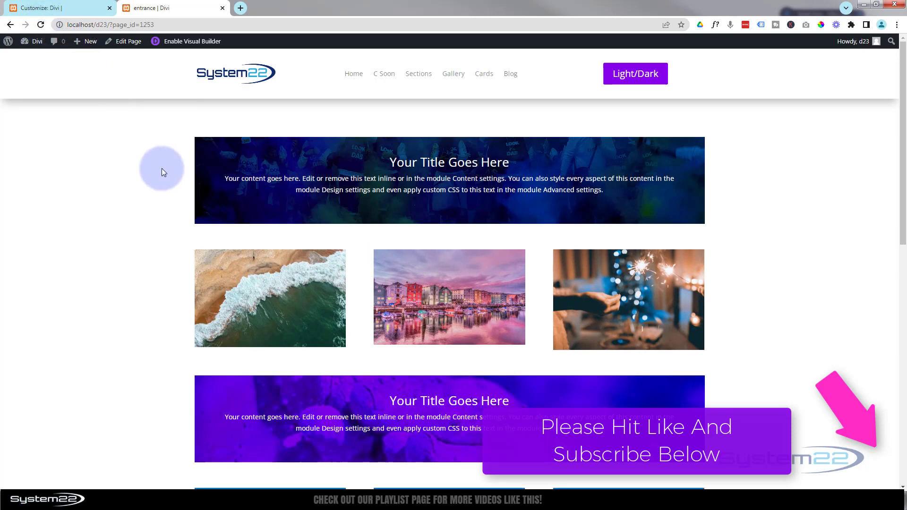
{"action": "scroll", "coordinate": [162, 172], "scroll_direction": "down", "scroll_amount": 5}
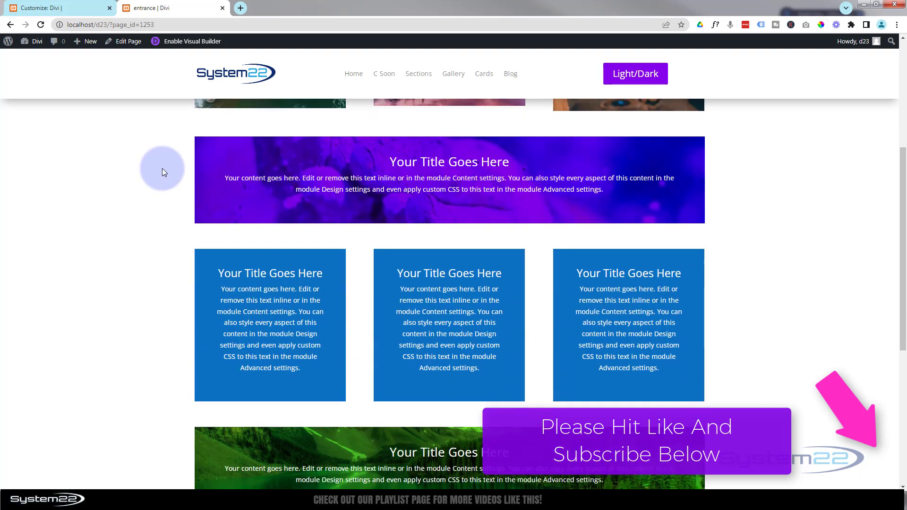
{"action": "scroll", "coordinate": [161, 171], "scroll_direction": "down", "scroll_amount": 1}
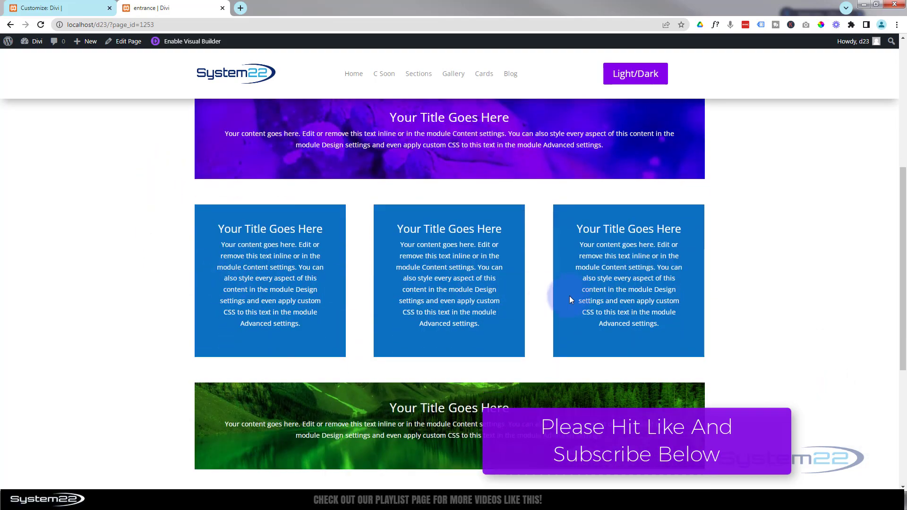
Step: Reload again and scroll through the cards to watch their entrance animations
{"action": "left_click", "coordinate": [41, 24]}
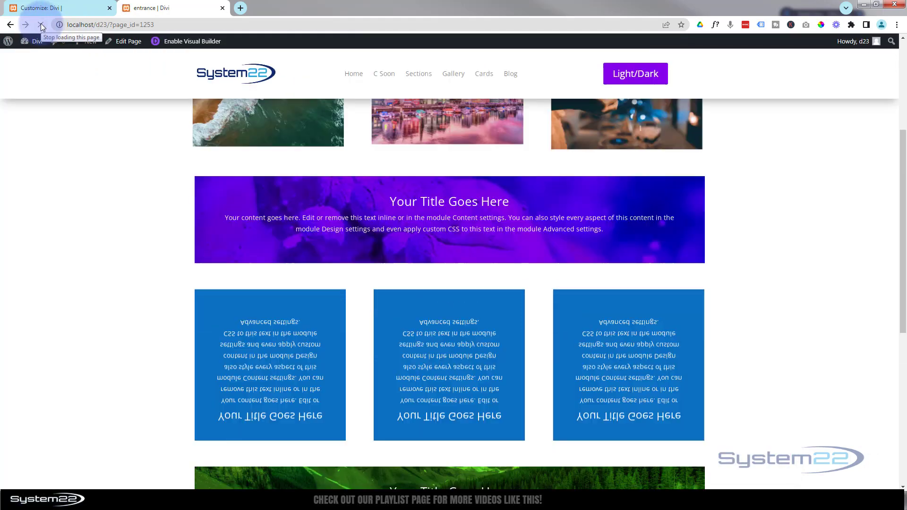
{"action": "left_click", "coordinate": [103, 157]}
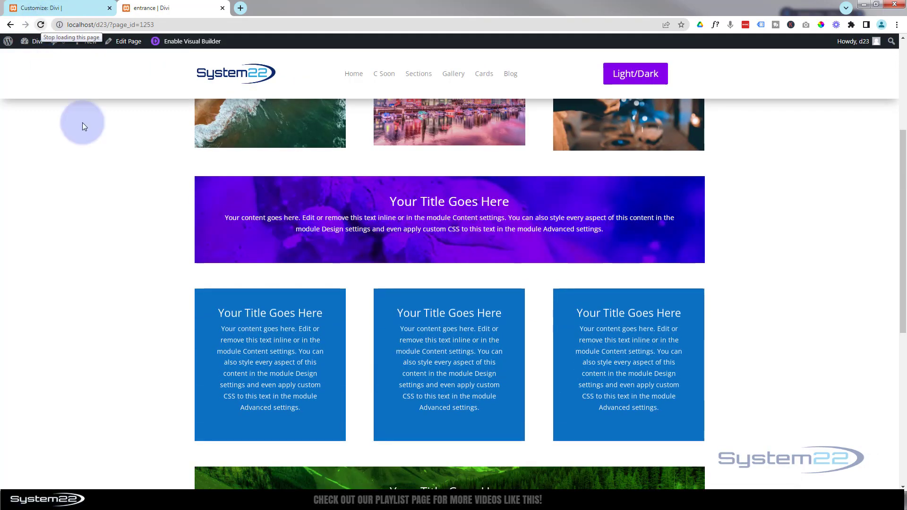
{"action": "scroll", "coordinate": [123, 225], "scroll_direction": "down", "scroll_amount": 5}
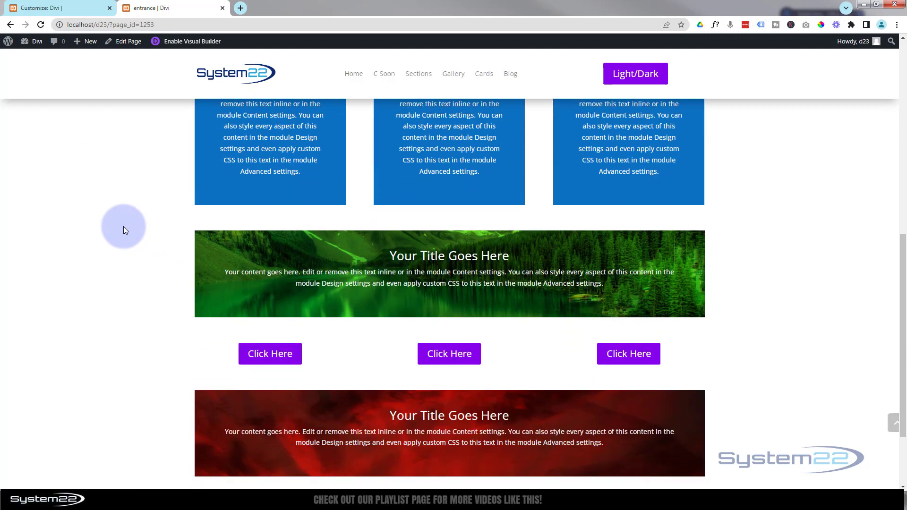
{"action": "scroll", "coordinate": [123, 226], "scroll_direction": "down", "scroll_amount": 1}
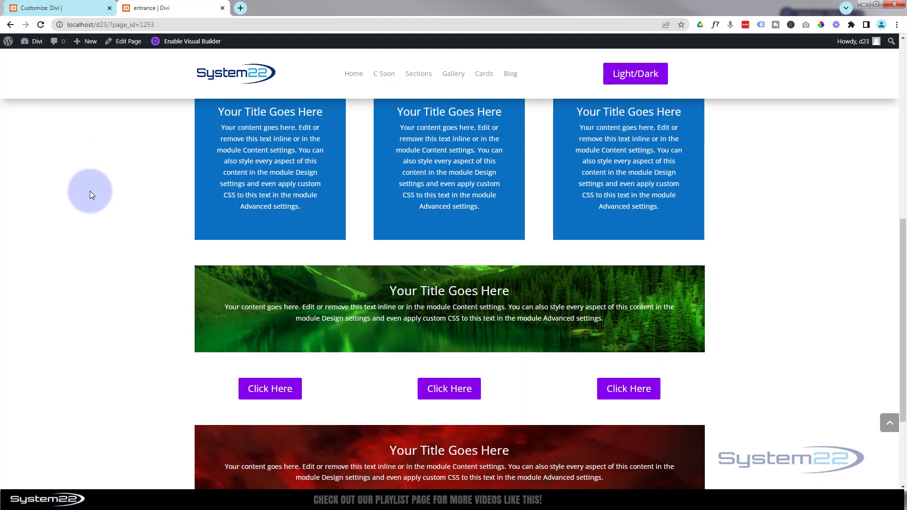
{"action": "scroll", "coordinate": [90, 191], "scroll_direction": "up", "scroll_amount": 8}
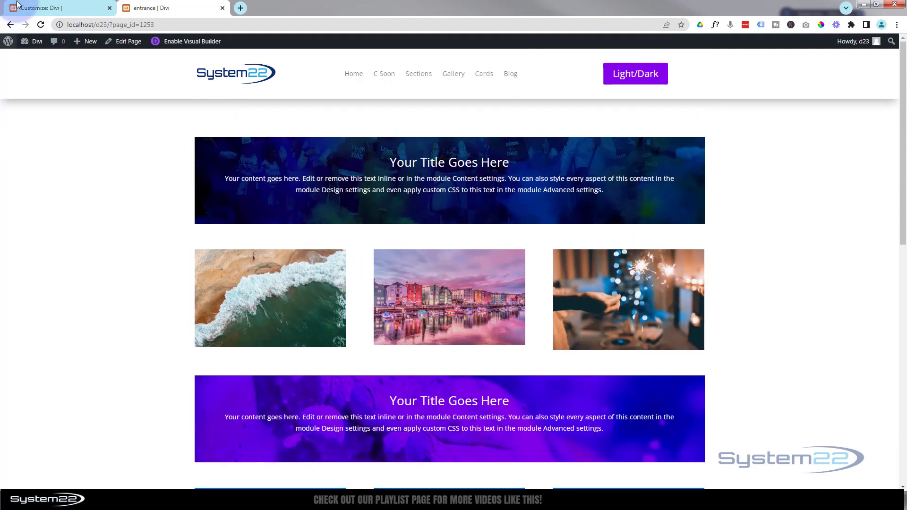
Step: Look over the Additional CSS, then reload the entrance page to replay its animations
{"action": "left_click", "coordinate": [19, 7]}
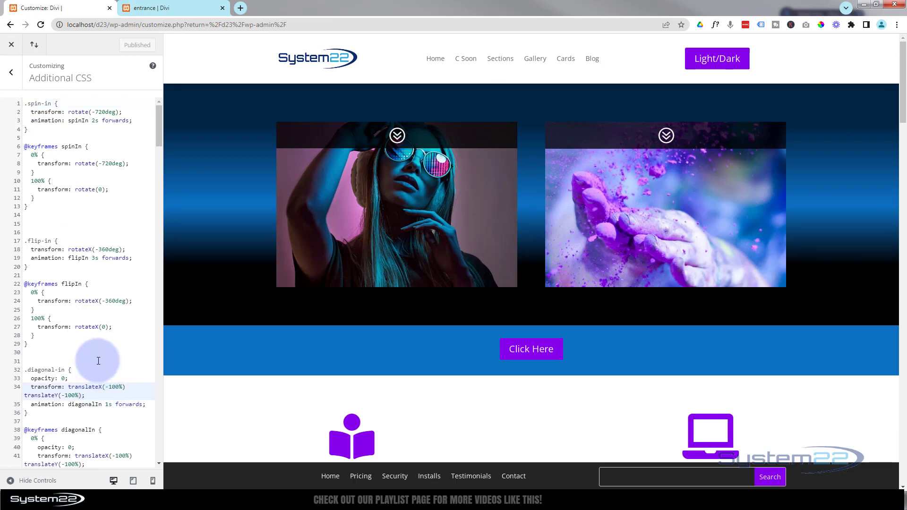
{"action": "scroll", "coordinate": [75, 137], "scroll_direction": "down", "scroll_amount": 4}
{"action": "scroll", "coordinate": [76, 135], "scroll_direction": "down", "scroll_amount": 1}
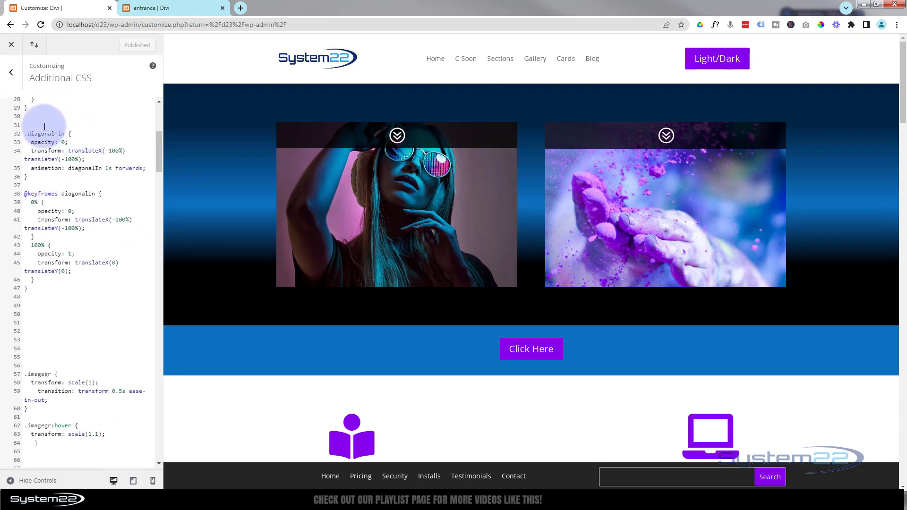
{"action": "left_click", "coordinate": [157, 8]}
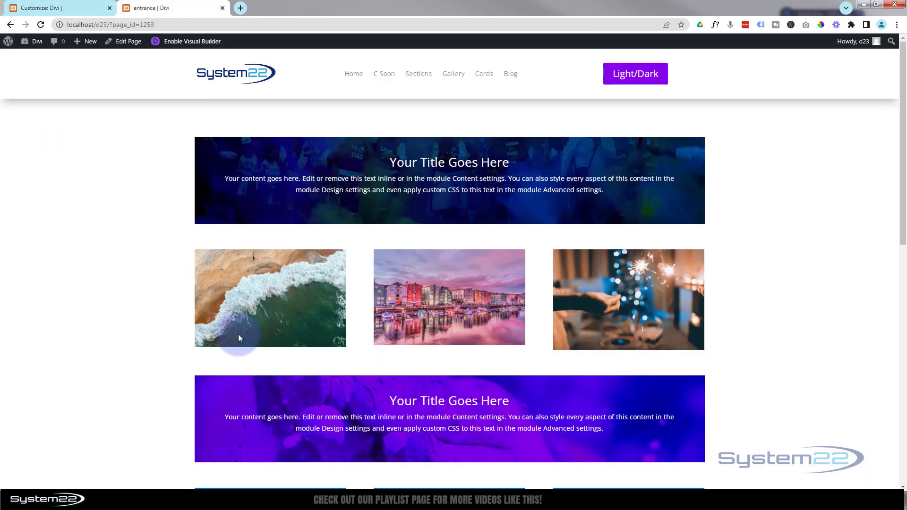
{"action": "left_click", "coordinate": [41, 24]}
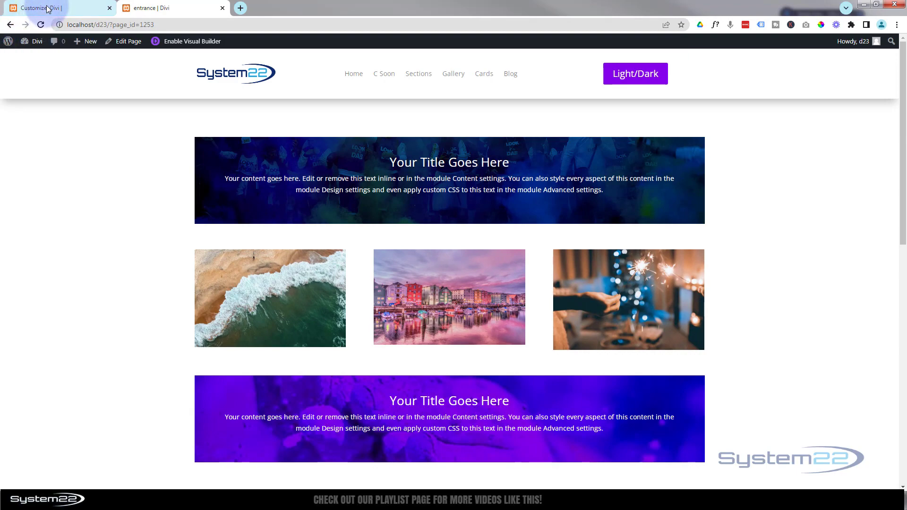
Step: Change the diagonalIn duration on line 35 from 1s to 2s
{"action": "left_click", "coordinate": [31, 8]}
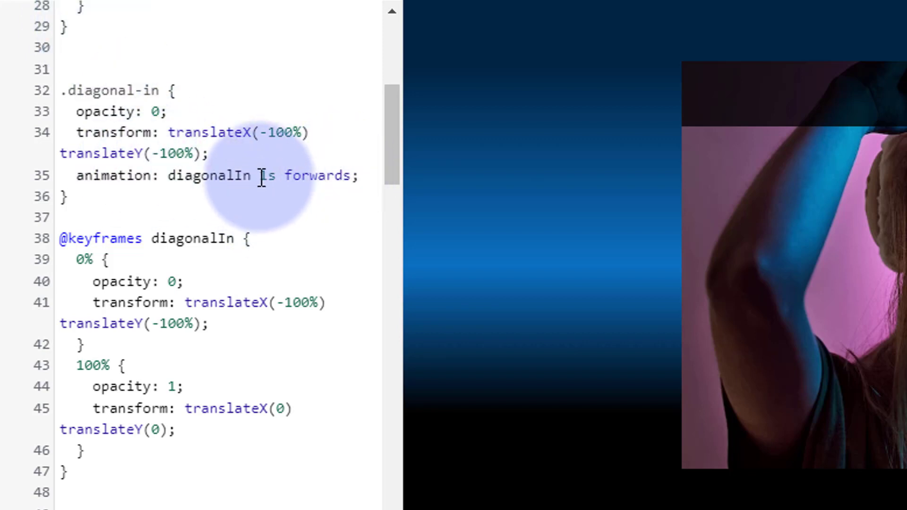
{"action": "left_click_drag", "start_coordinate": [261, 176], "coordinate": [268, 176]}
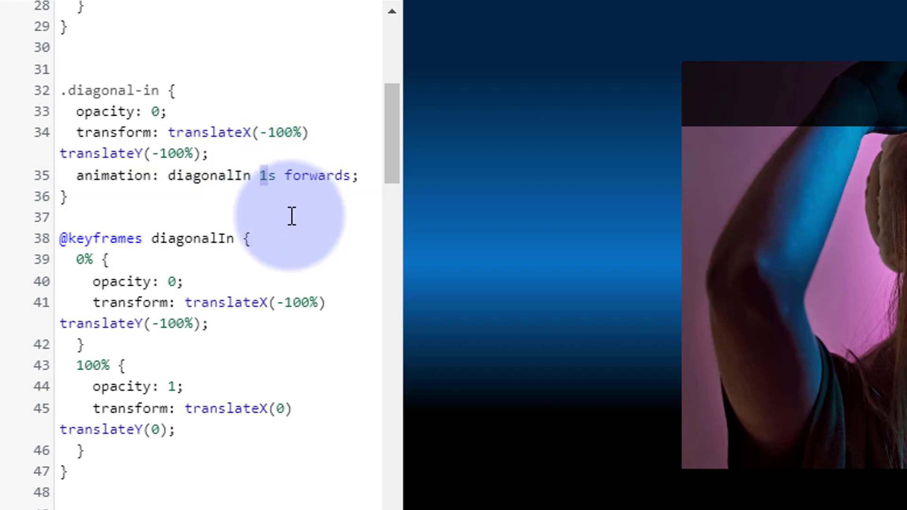
{"action": "type", "text": "2"}
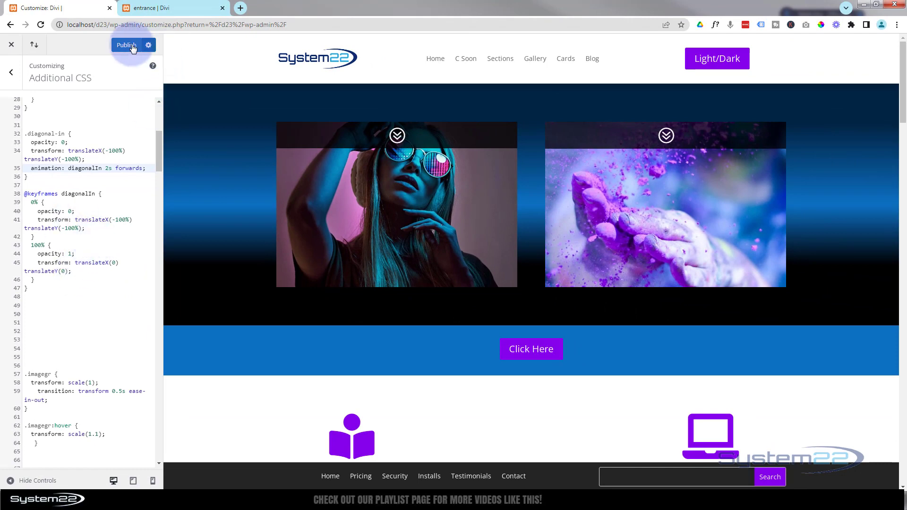
Step: Preview the 2s diagonal-in entrance, then set its duration back to 1s
{"action": "left_click", "coordinate": [154, 6]}
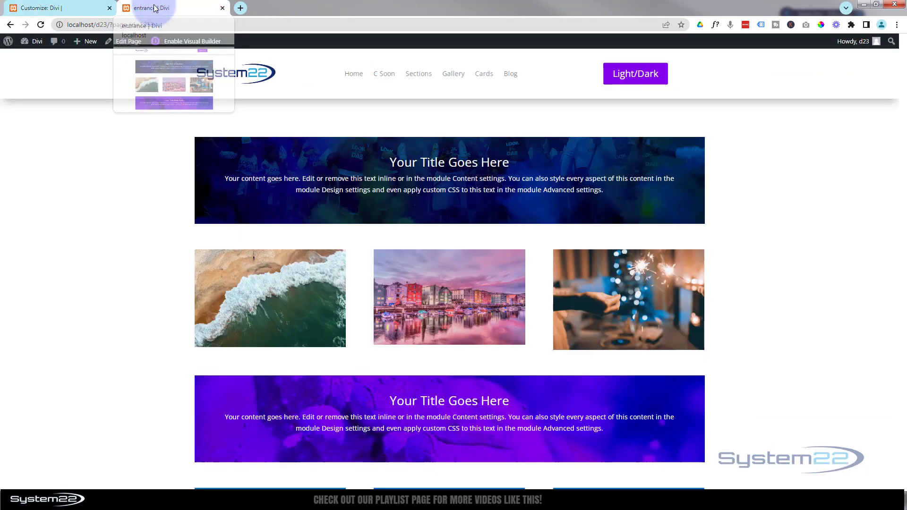
{"action": "left_click", "coordinate": [41, 25]}
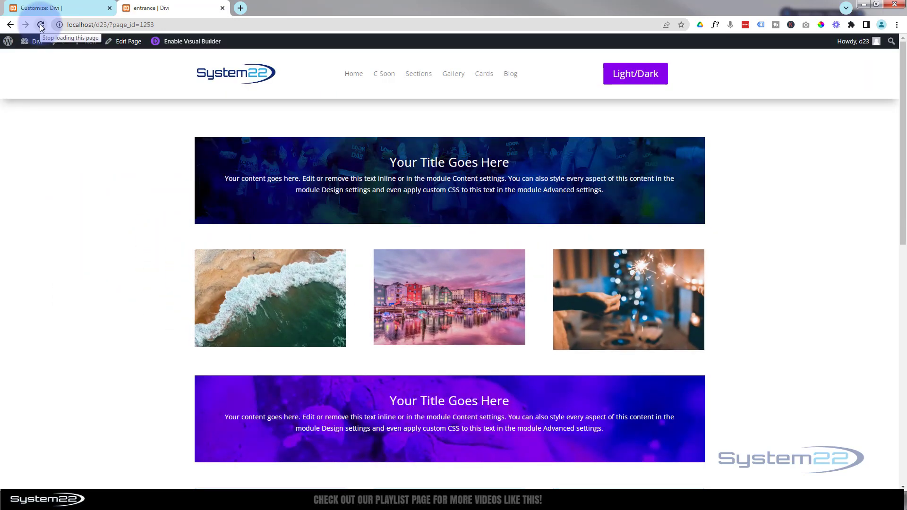
{"action": "left_click", "coordinate": [51, 13]}
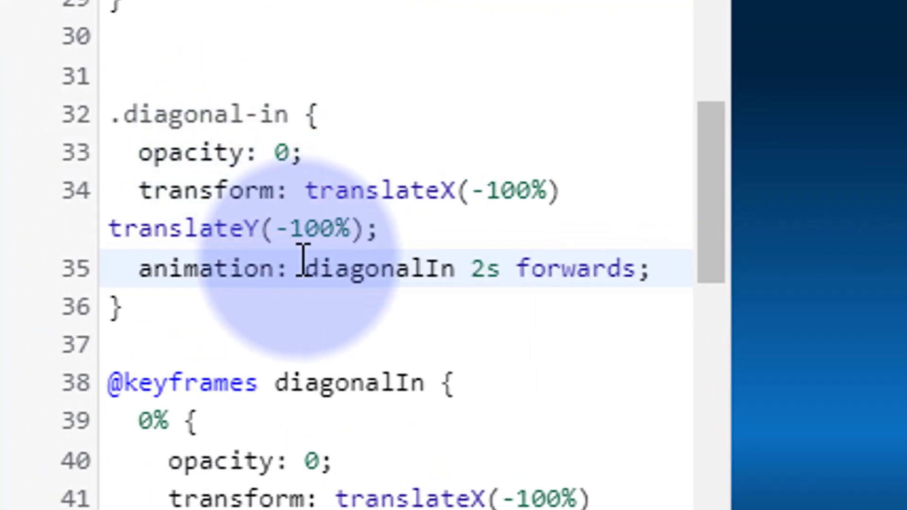
{"action": "left_click_drag", "start_coordinate": [471, 269], "coordinate": [486, 269]}
{"action": "type", "text": "1"}
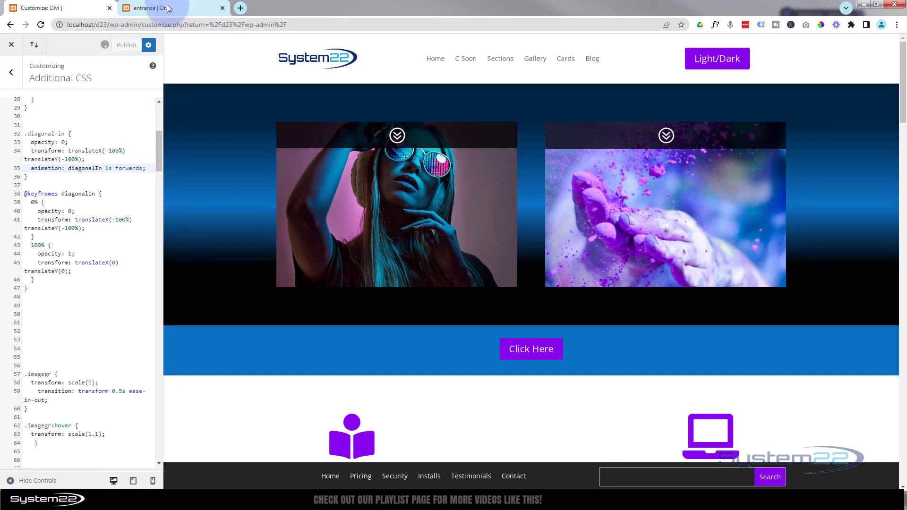
{"action": "left_click", "coordinate": [168, 8]}
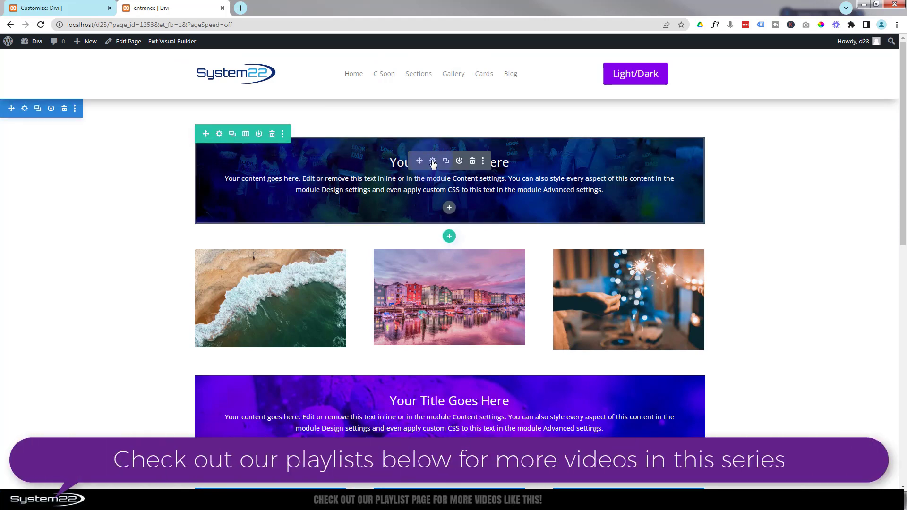
Step: Open the top call-to-action banner's Design > Animation settings, docked on the right
{"action": "left_click", "coordinate": [433, 162]}
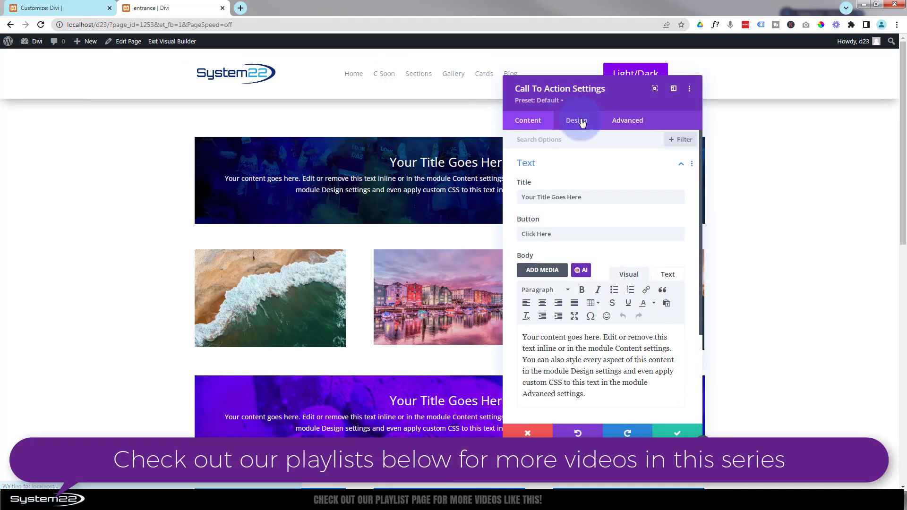
{"action": "left_click", "coordinate": [580, 121]}
{"action": "scroll", "coordinate": [617, 178], "scroll_direction": "down", "scroll_amount": 3}
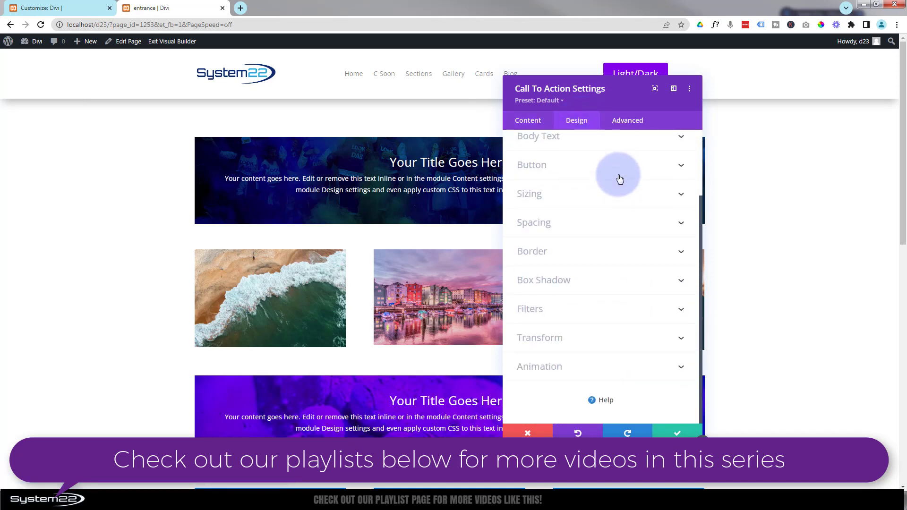
{"action": "left_click", "coordinate": [581, 365]}
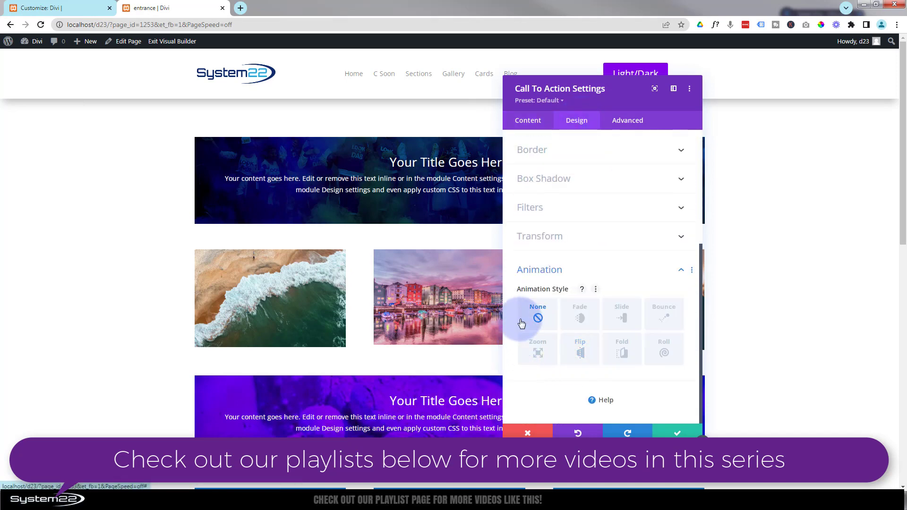
{"action": "left_click_drag", "start_coordinate": [608, 93], "coordinate": [802, 94]}
Step: Preview the Fade, Slide, Bounce, Zoom, Flip, Fold and Roll entrance styles, ending on Roll
{"action": "left_click", "coordinate": [763, 311]}
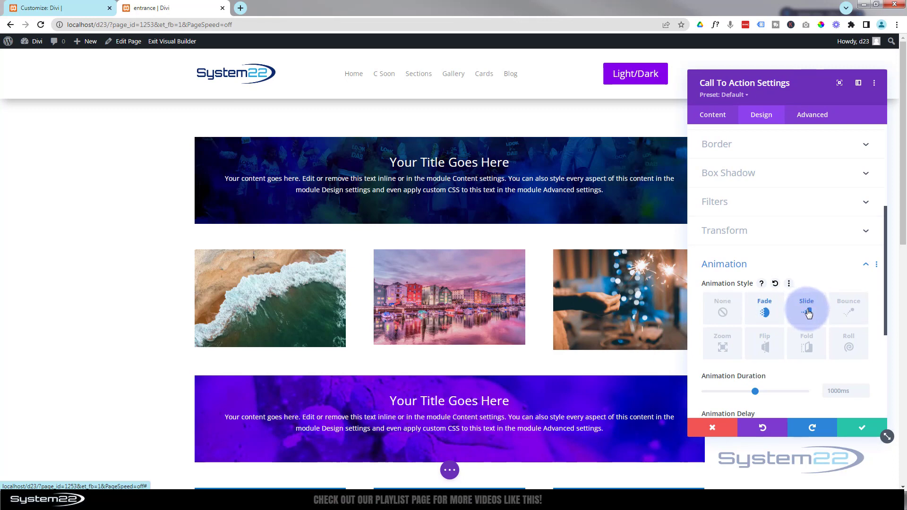
{"action": "left_click", "coordinate": [808, 313]}
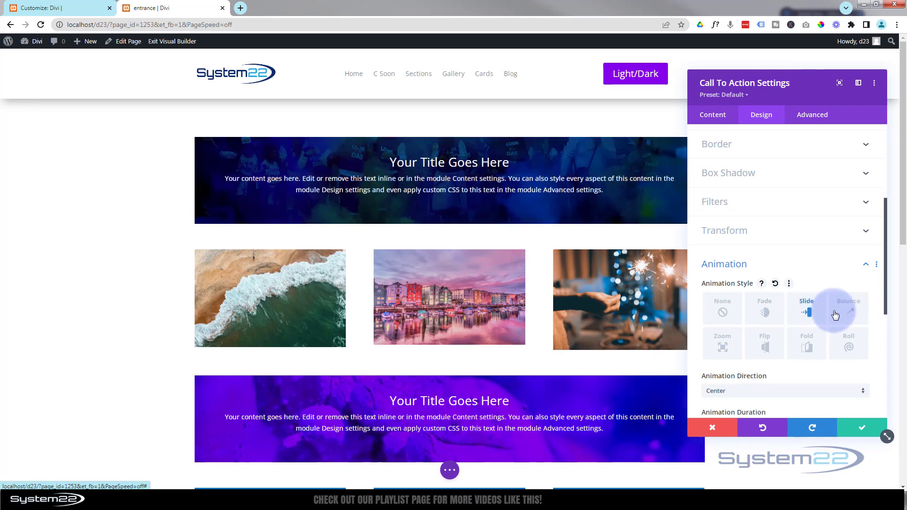
{"action": "left_click", "coordinate": [849, 316]}
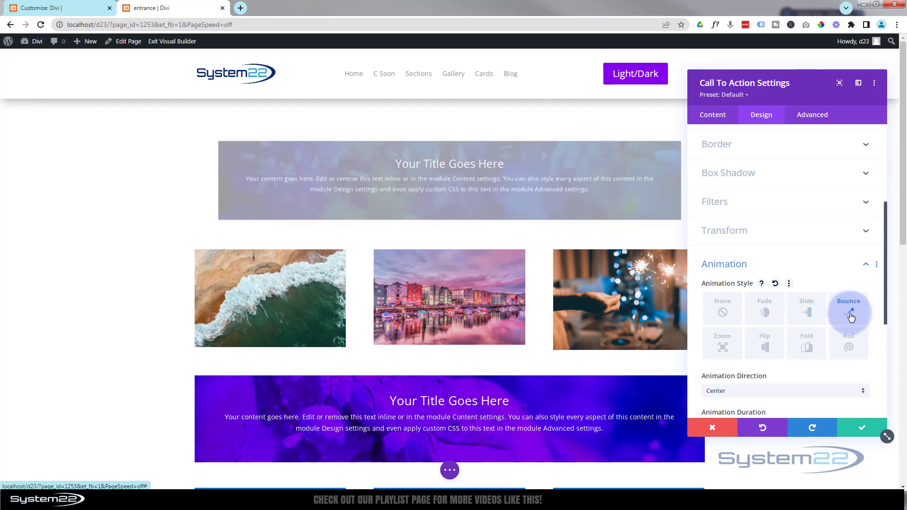
{"action": "left_click", "coordinate": [720, 350]}
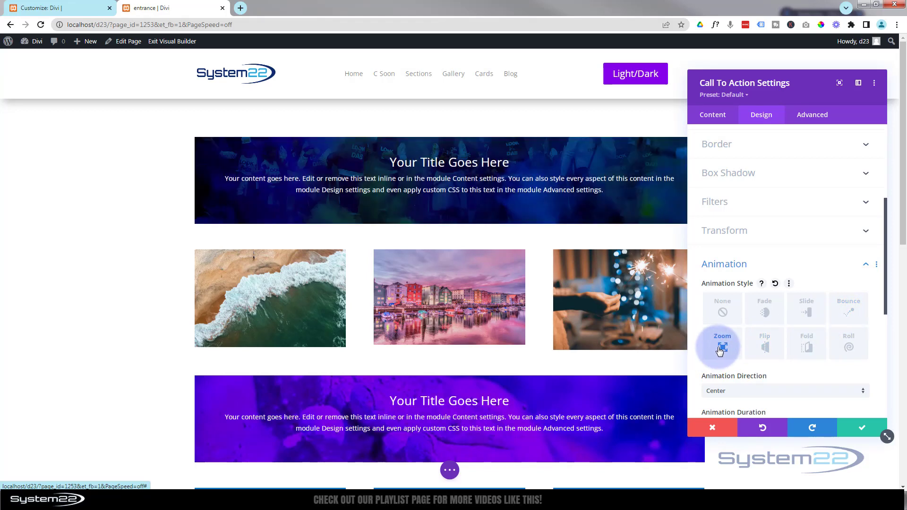
{"action": "left_click", "coordinate": [768, 351]}
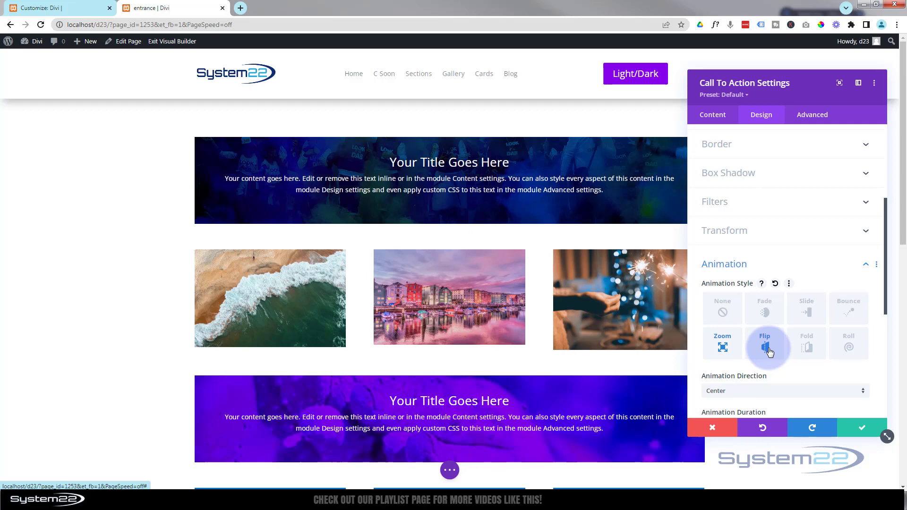
{"action": "left_click", "coordinate": [808, 349]}
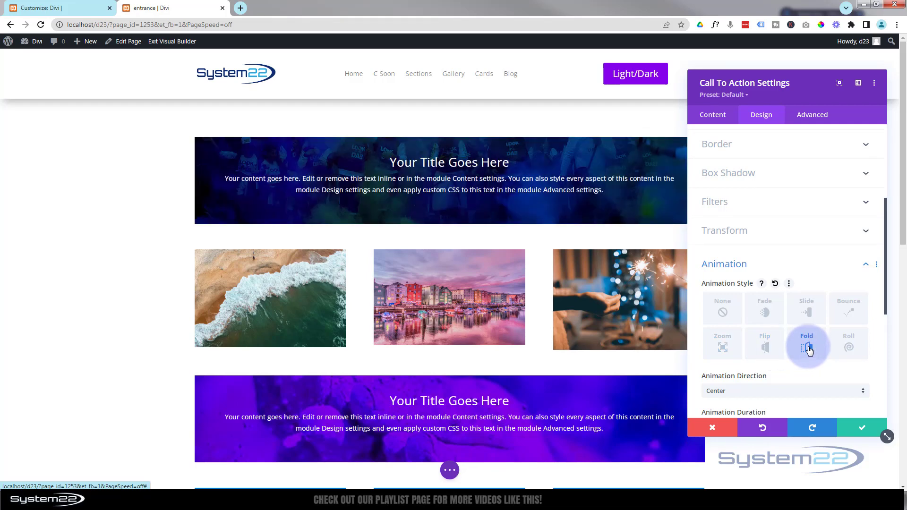
{"action": "left_click", "coordinate": [850, 349]}
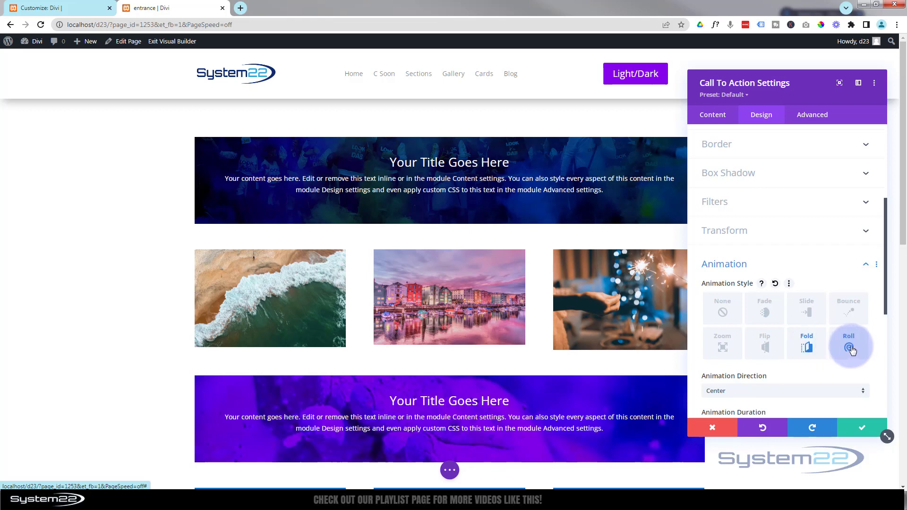
{"action": "left_click", "coordinate": [806, 347]}
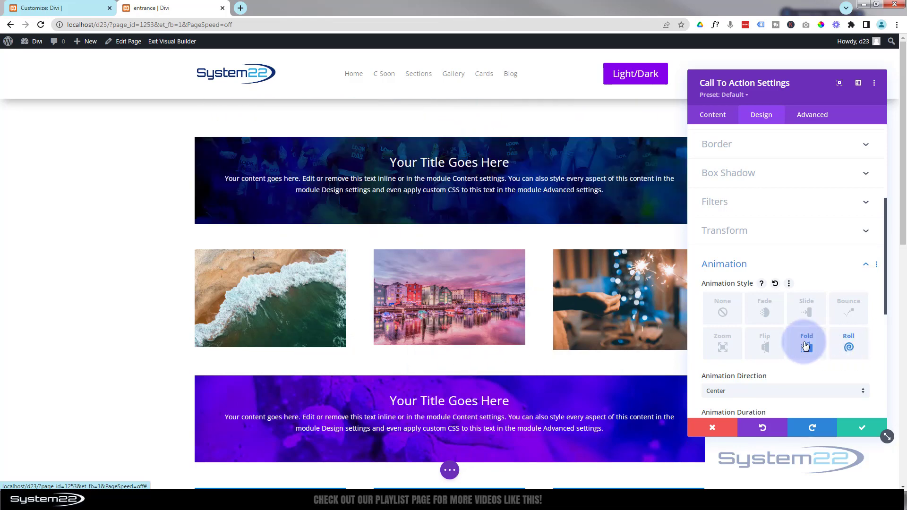
{"action": "scroll", "coordinate": [804, 344], "scroll_direction": "down", "scroll_amount": 2}
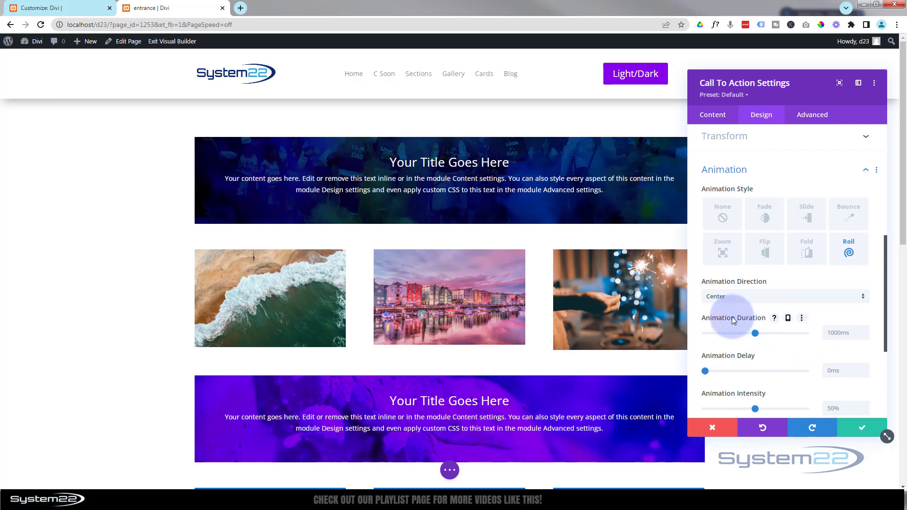
{"action": "scroll", "coordinate": [790, 354], "scroll_direction": "down", "scroll_amount": 2}
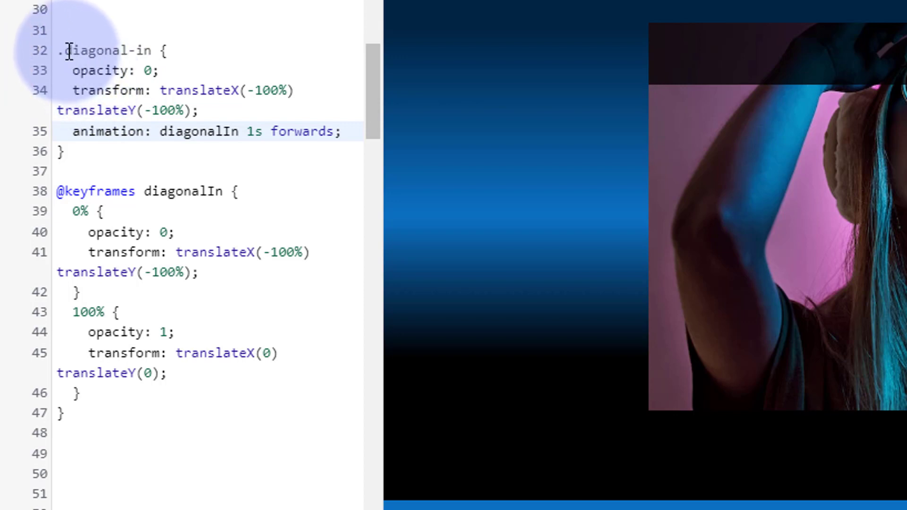
Step: Copy the diagonal-in class name from line 32 of the Additional CSS
{"action": "left_click_drag", "start_coordinate": [66, 51], "coordinate": [152, 51]}
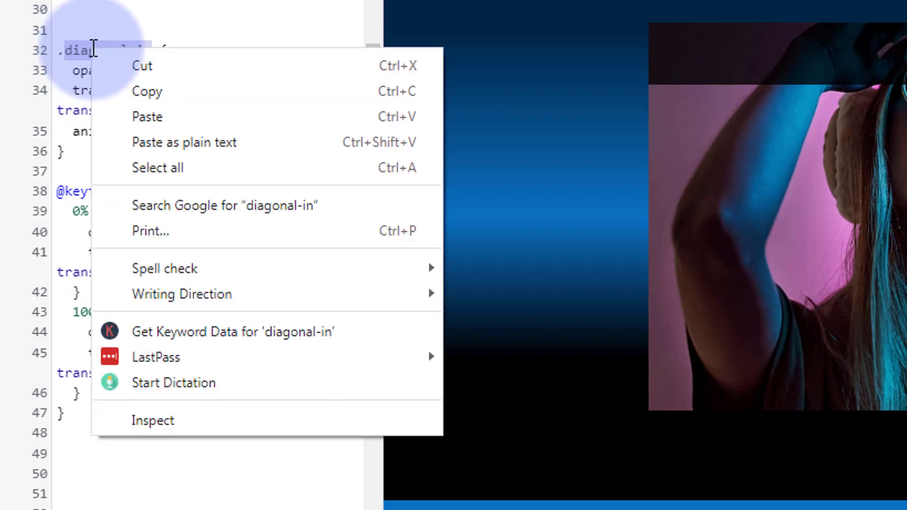
{"action": "left_click", "coordinate": [142, 92]}
Step: Paste diagonal-in into the top banner's Advanced CSS Class field and save the module
{"action": "left_click", "coordinate": [169, 10]}
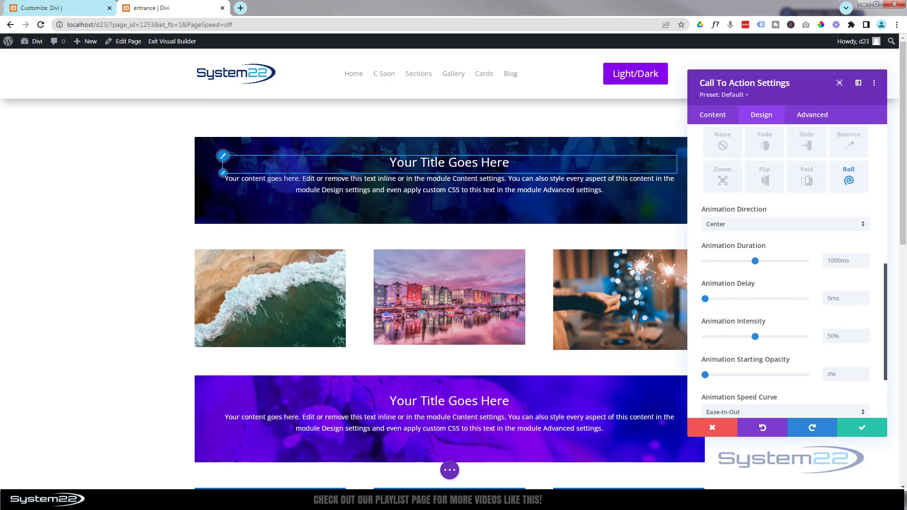
{"action": "left_click", "coordinate": [813, 116]}
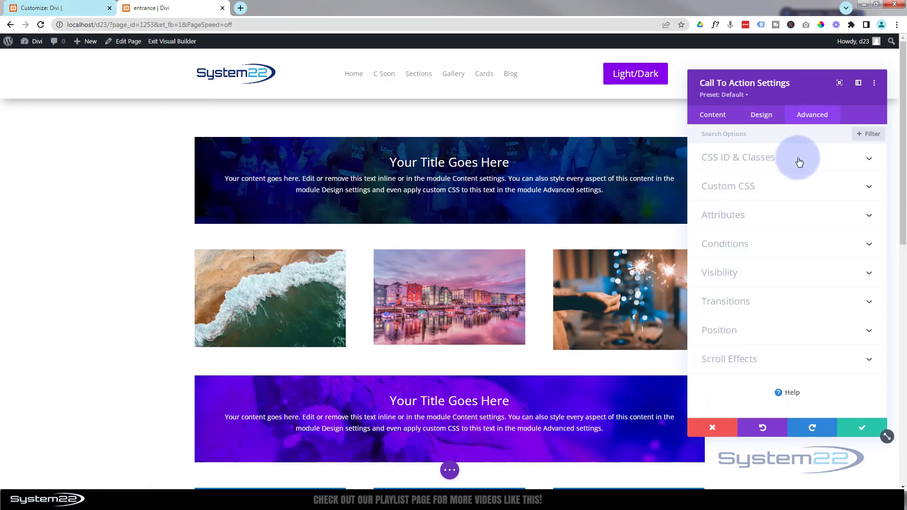
{"action": "left_click", "coordinate": [800, 163]}
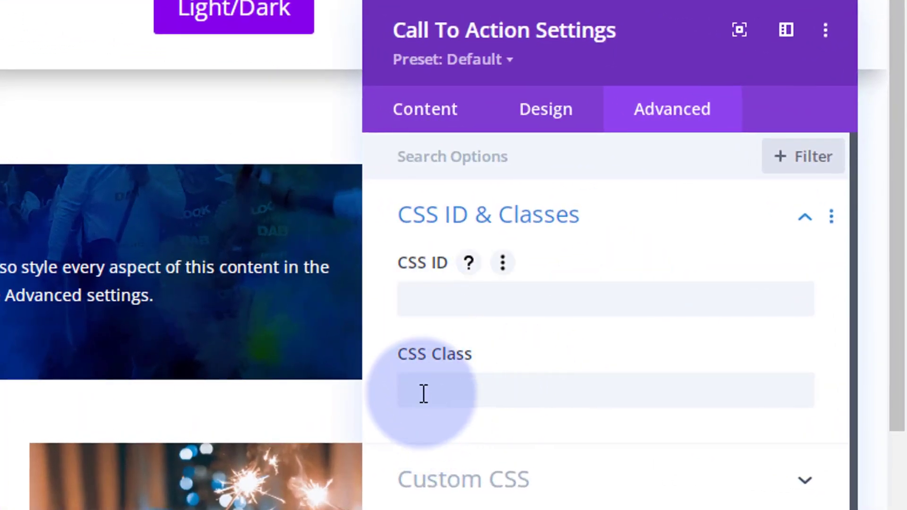
{"action": "left_click", "coordinate": [424, 393]}
{"action": "key", "text": "ctrl+v"}
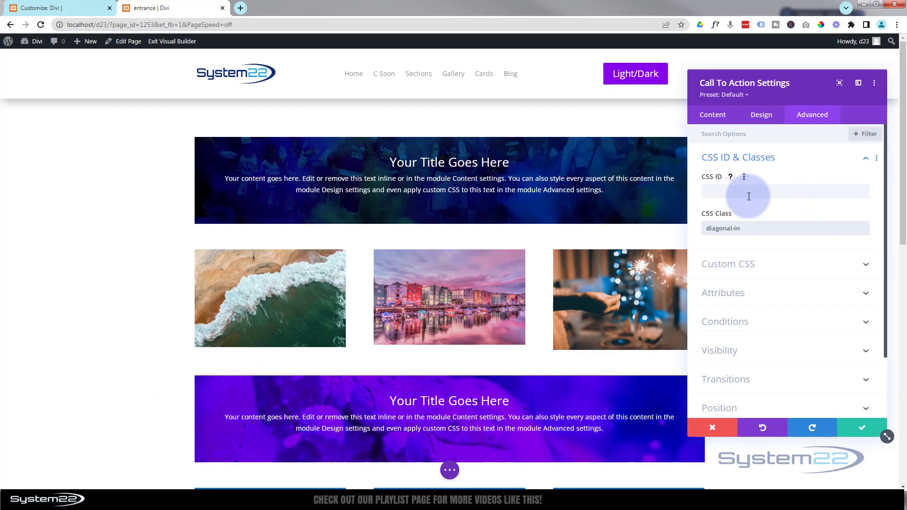
{"action": "left_click", "coordinate": [862, 428]}
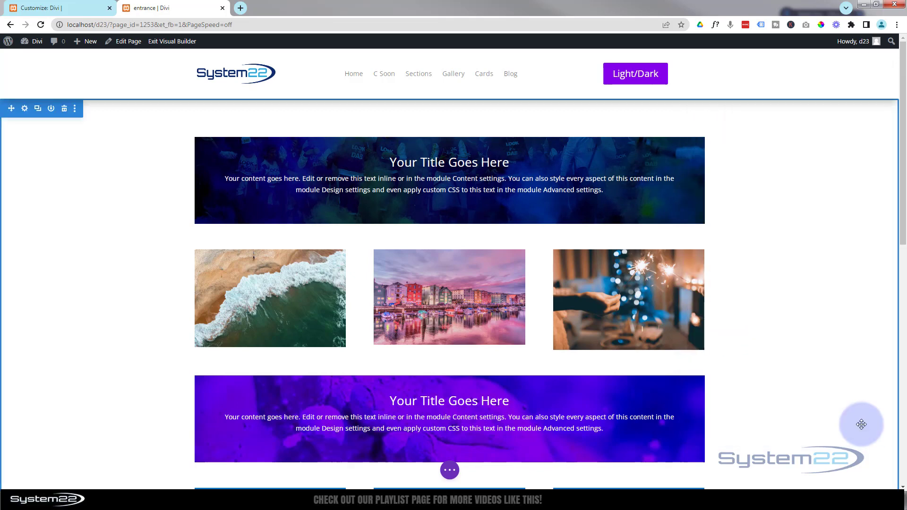
Step: Scroll the Additional CSS up to the .flip-in rule running flipIn 3s
{"action": "left_click", "coordinate": [34, 8]}
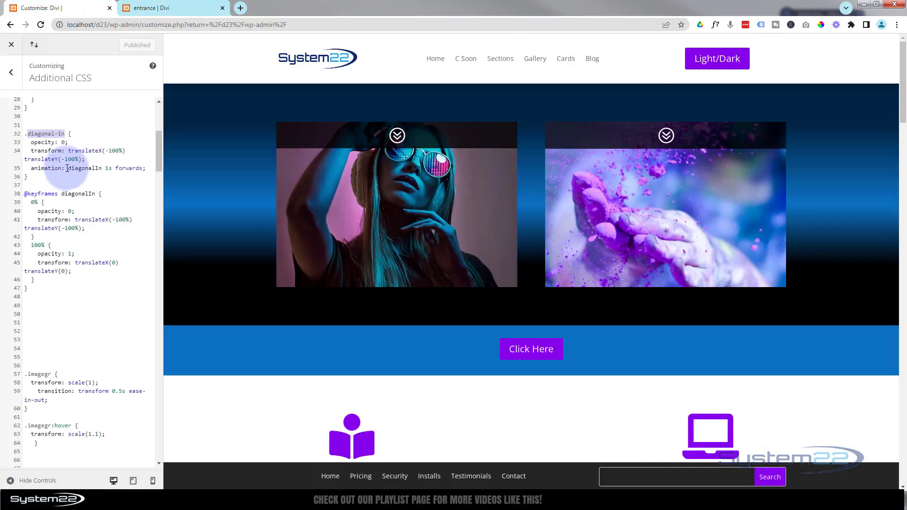
{"action": "scroll", "coordinate": [67, 169], "scroll_direction": "up", "scroll_amount": 4}
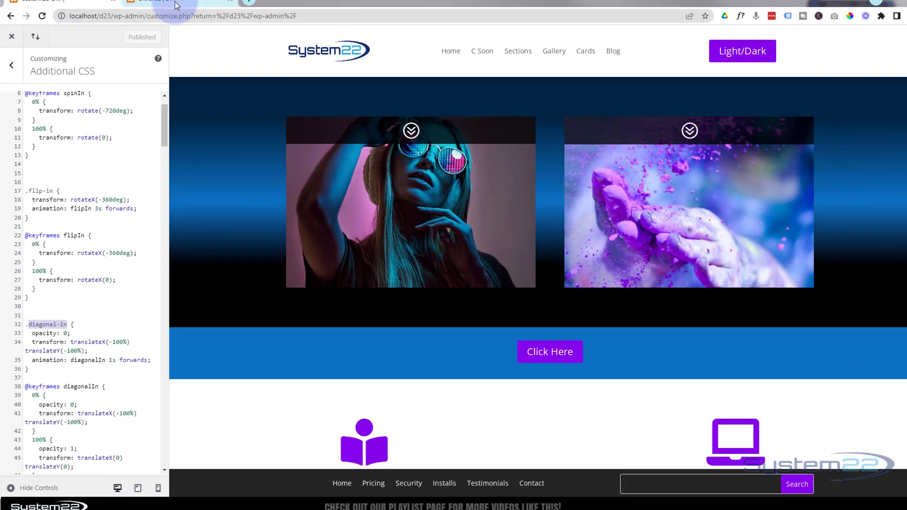
Step: Replace the first blue card's CSS Class with flip-in
{"action": "left_click", "coordinate": [169, 9]}
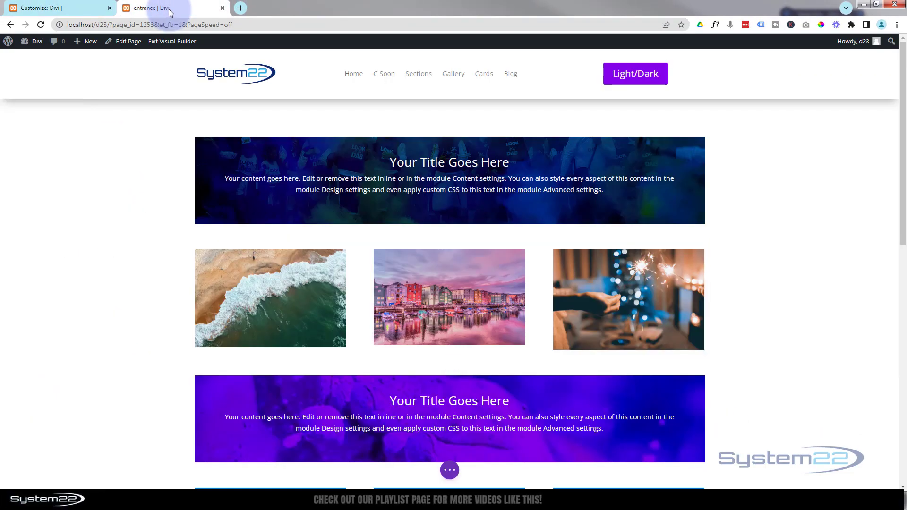
{"action": "scroll", "coordinate": [135, 198], "scroll_direction": "down", "scroll_amount": 3}
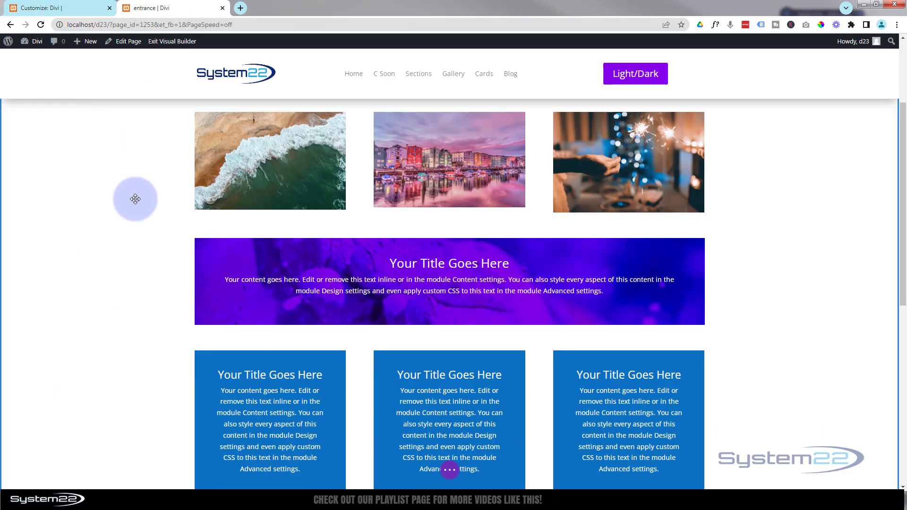
{"action": "scroll", "coordinate": [135, 199], "scroll_direction": "down", "scroll_amount": 2}
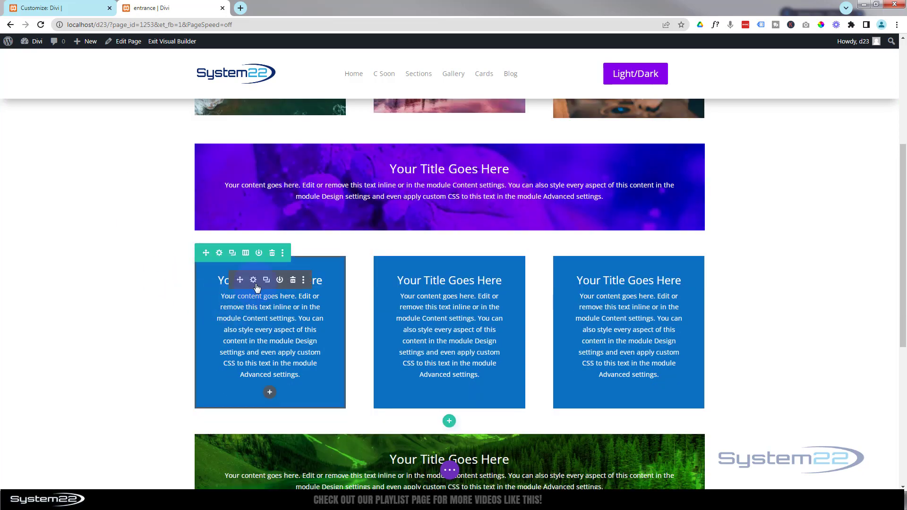
{"action": "left_click", "coordinate": [254, 280]}
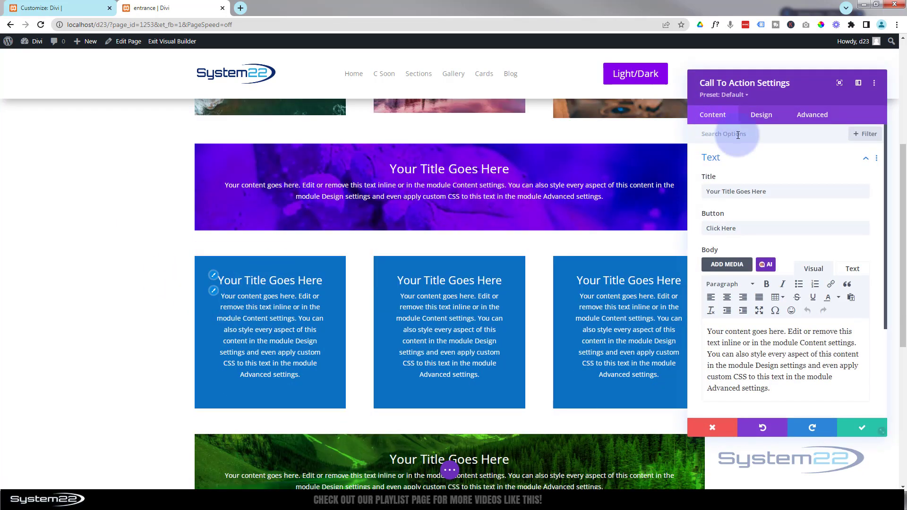
{"action": "left_click", "coordinate": [825, 116]}
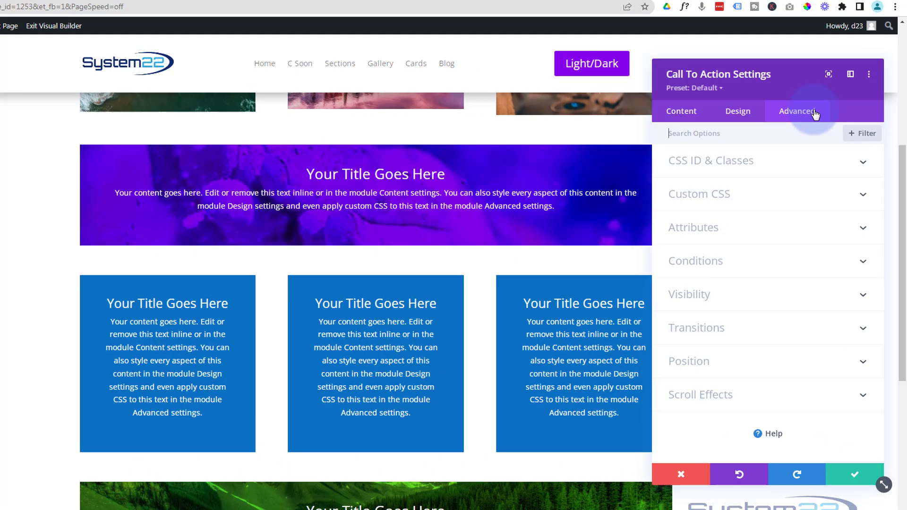
{"action": "left_click", "coordinate": [780, 163]}
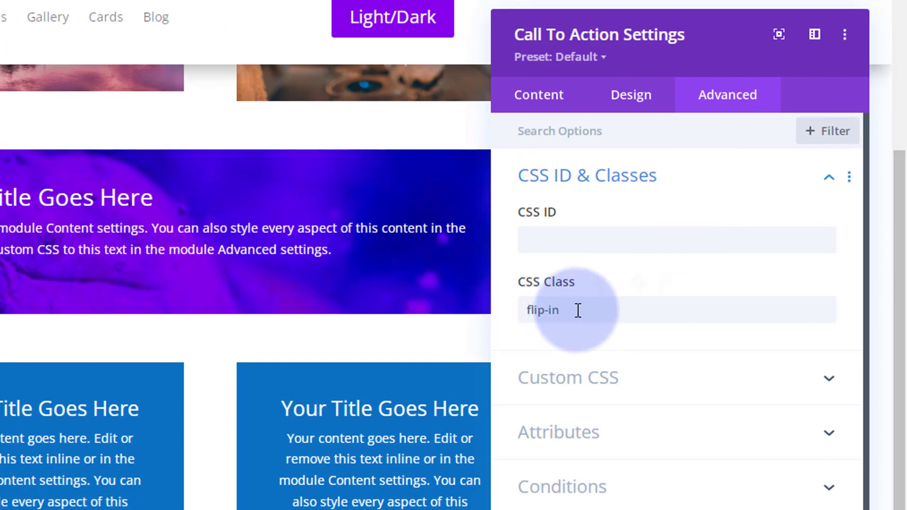
{"action": "left_click_drag", "start_coordinate": [577, 310], "coordinate": [509, 313]}
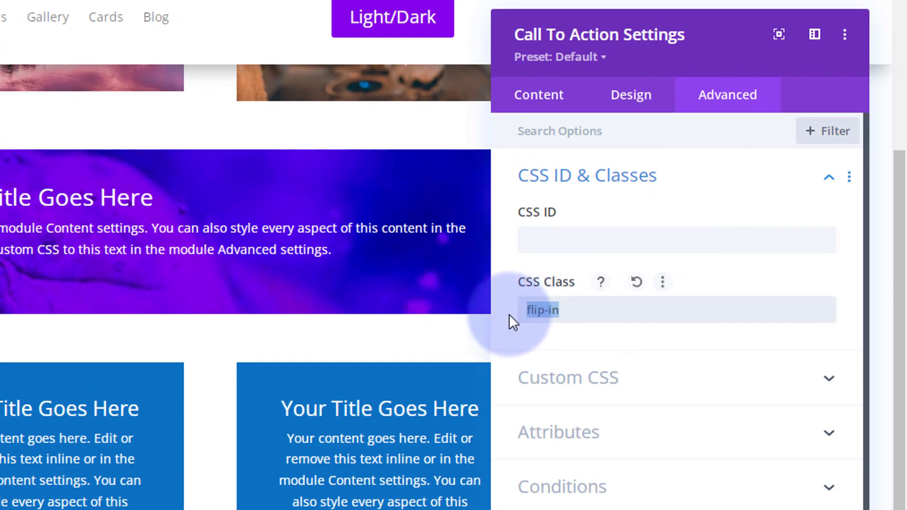
{"action": "key", "text": "BackSpace"}
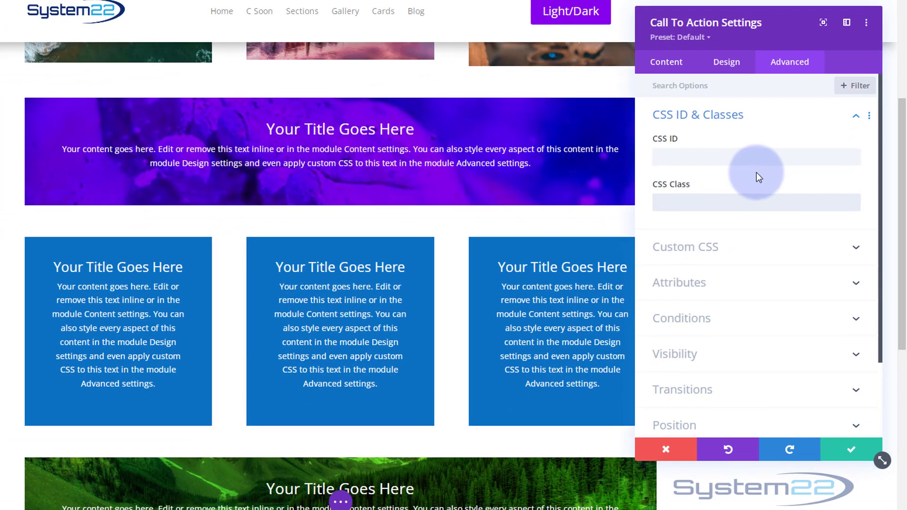
{"action": "type", "text": "flip-in"}
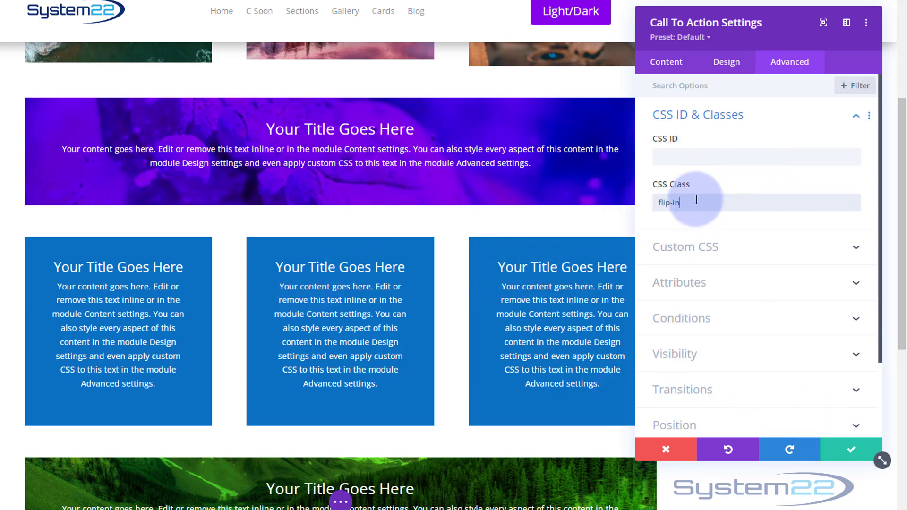
{"action": "left_click_drag", "start_coordinate": [694, 203], "coordinate": [641, 208]}
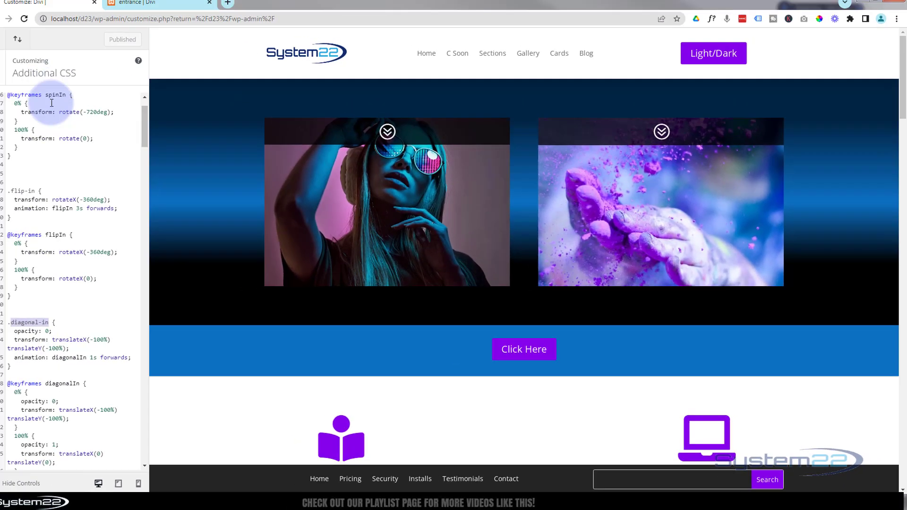
Step: Copy flip-in from the Additional CSS and save the open card's module settings
{"action": "left_click", "coordinate": [53, 207]}
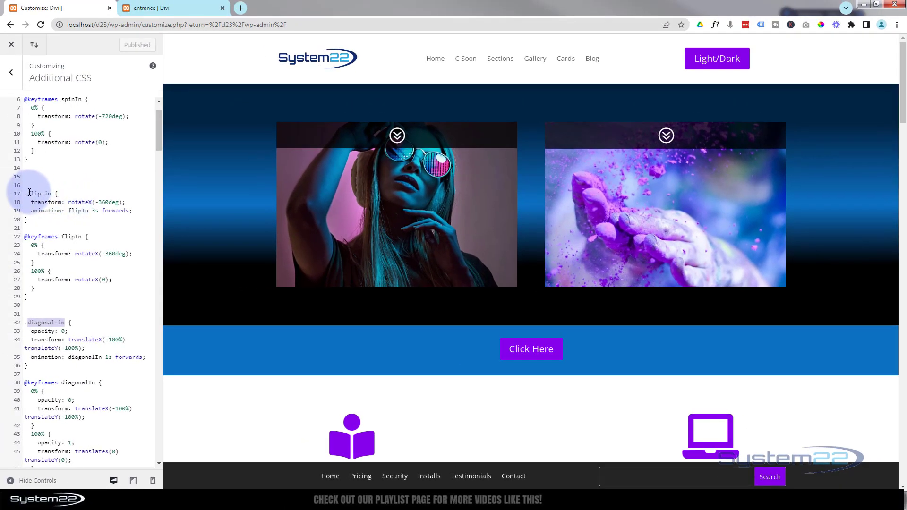
{"action": "left_click_drag", "start_coordinate": [51, 195], "coordinate": [27, 198]}
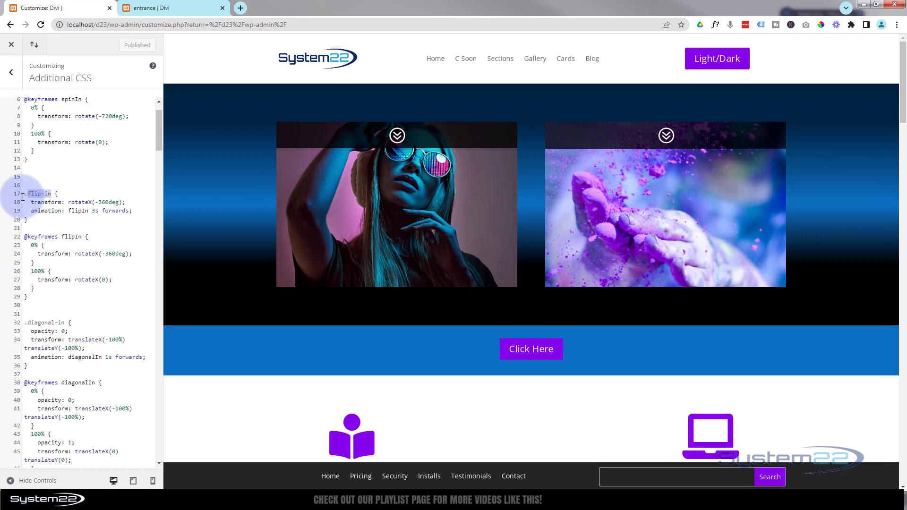
{"action": "left_click", "coordinate": [52, 79]}
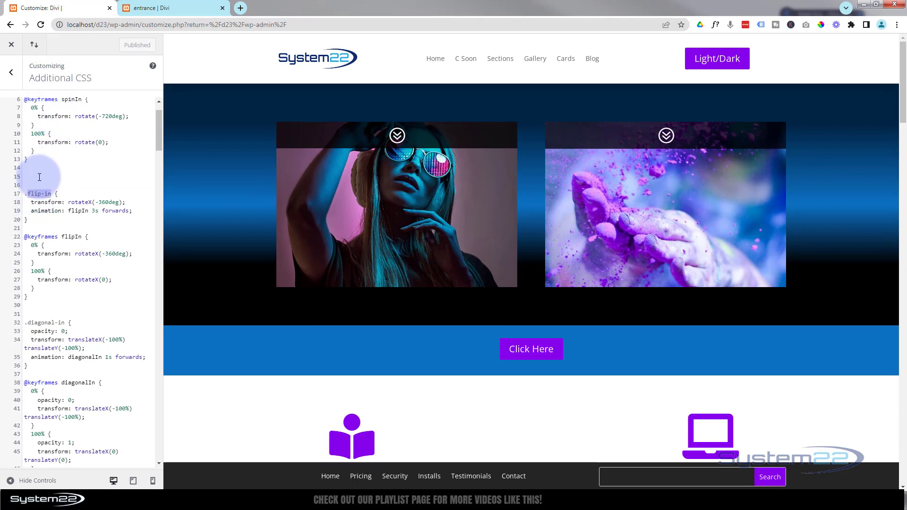
{"action": "left_click", "coordinate": [179, 8]}
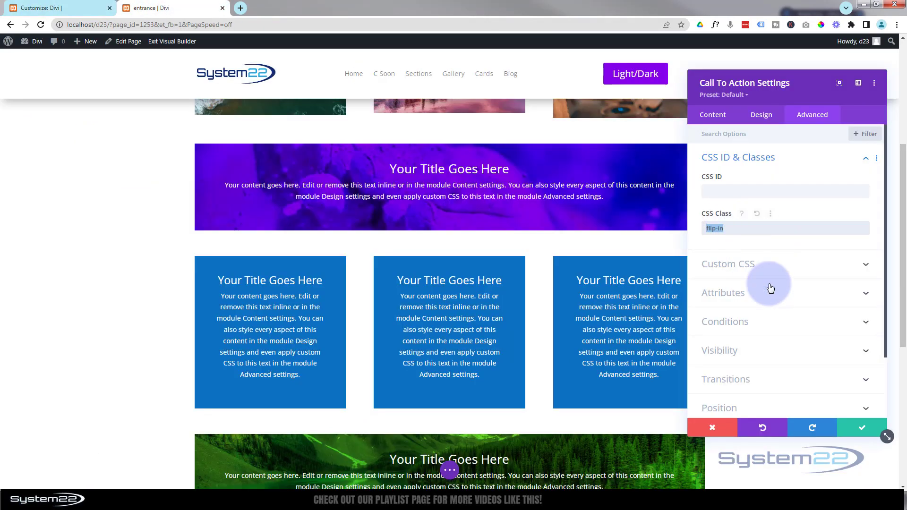
{"action": "left_click", "coordinate": [868, 428]}
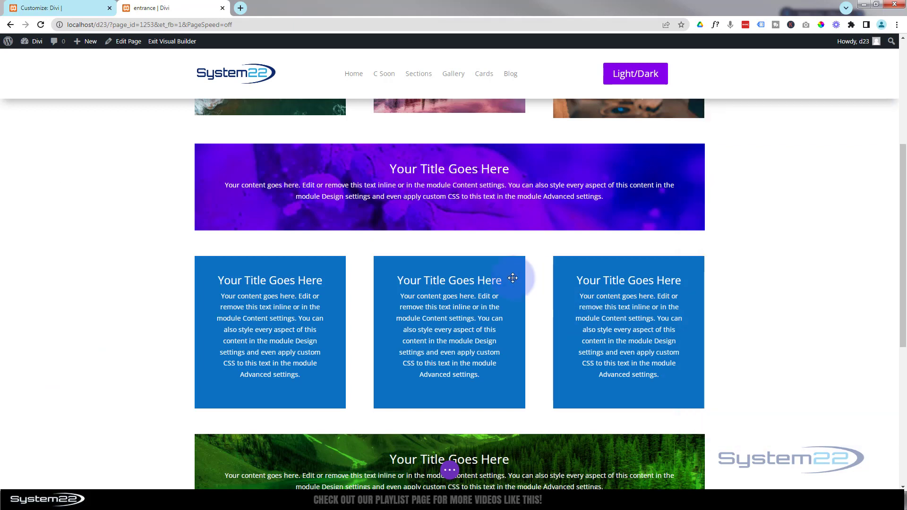
Step: Enter flip-in as the purple call-to-action banner's CSS Class and save the module
{"action": "scroll", "coordinate": [513, 275], "scroll_direction": "up", "scroll_amount": 2}
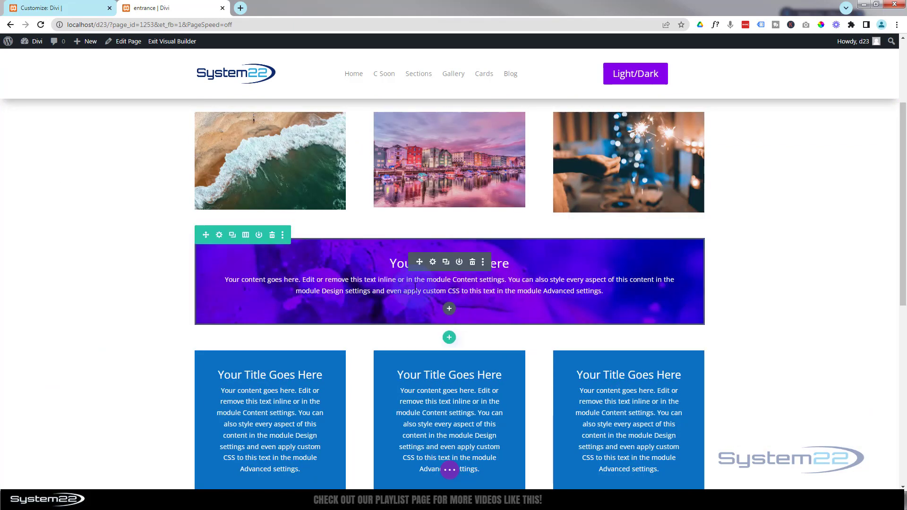
{"action": "left_click", "coordinate": [432, 262]}
{"action": "left_click", "coordinate": [811, 116]}
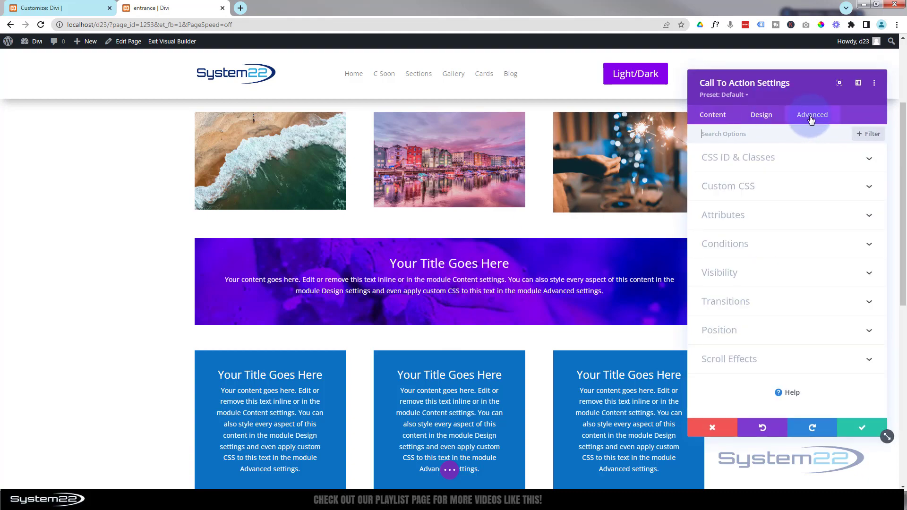
{"action": "left_click", "coordinate": [805, 158]}
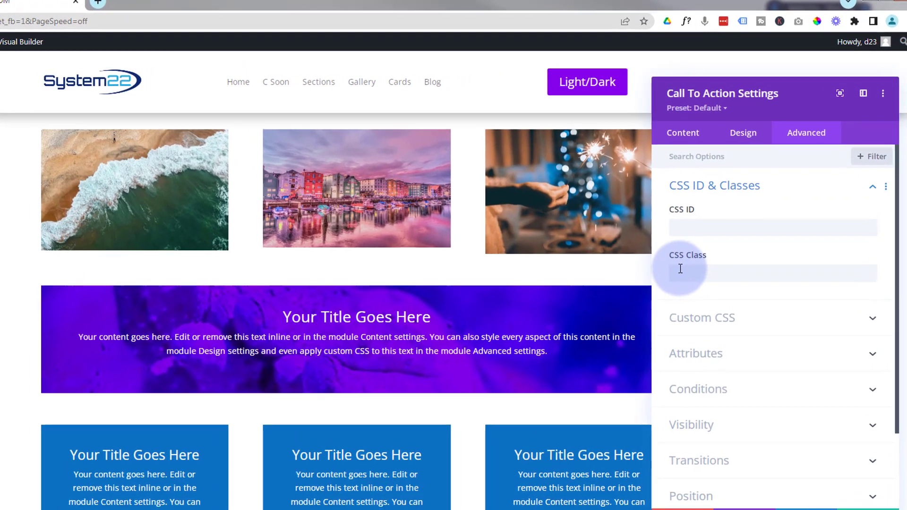
{"action": "left_click", "coordinate": [680, 268]}
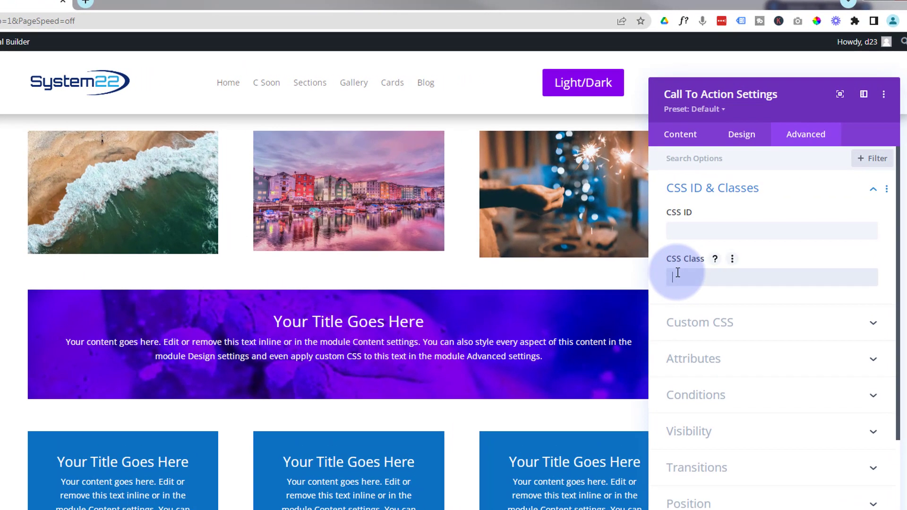
{"action": "type", "text": "flip-in"}
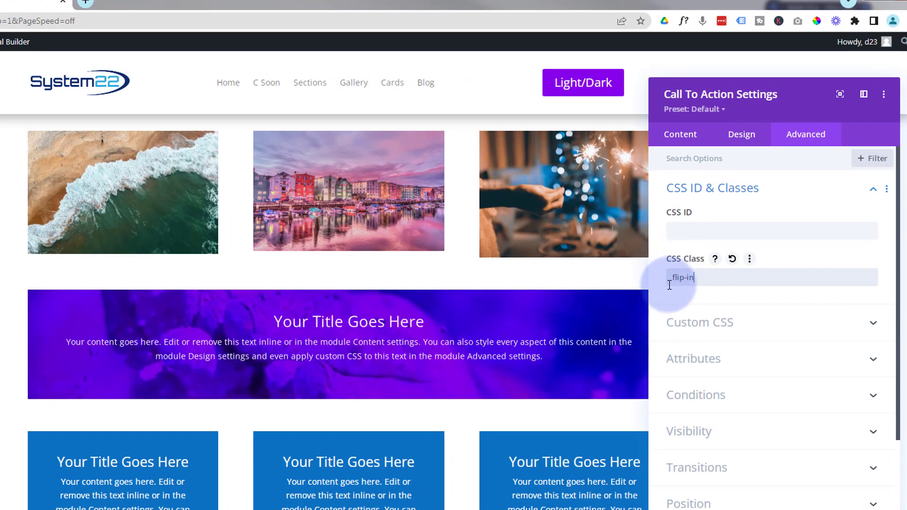
{"action": "left_click", "coordinate": [869, 507]}
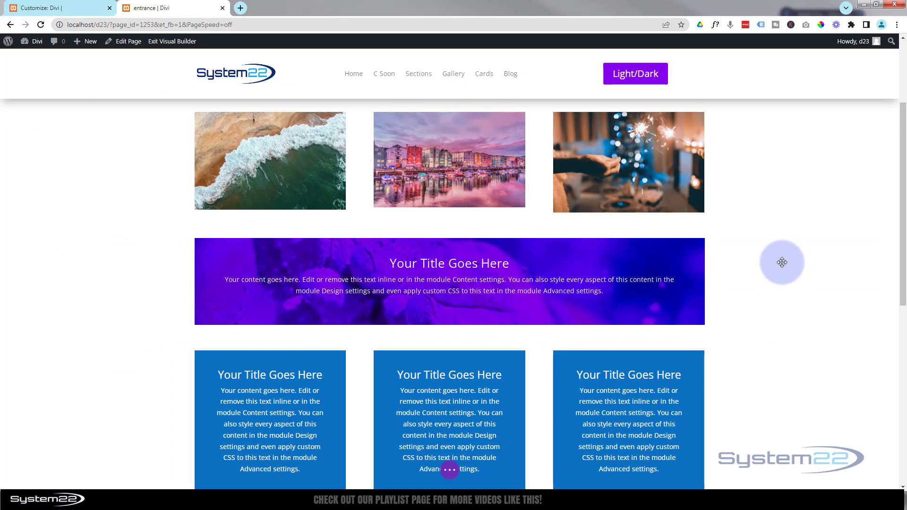
Step: Save the page as a draft
{"action": "scroll", "coordinate": [767, 314], "scroll_direction": "down", "scroll_amount": 1}
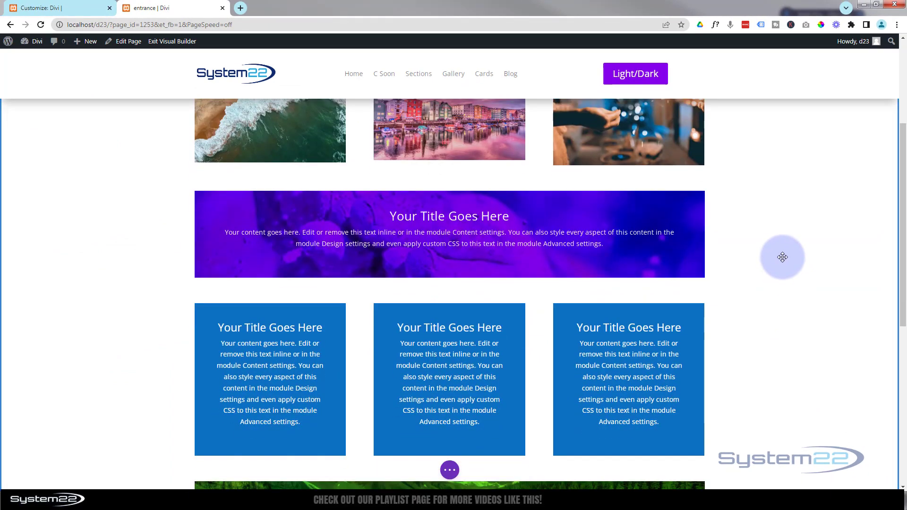
{"action": "left_click", "coordinate": [453, 470]}
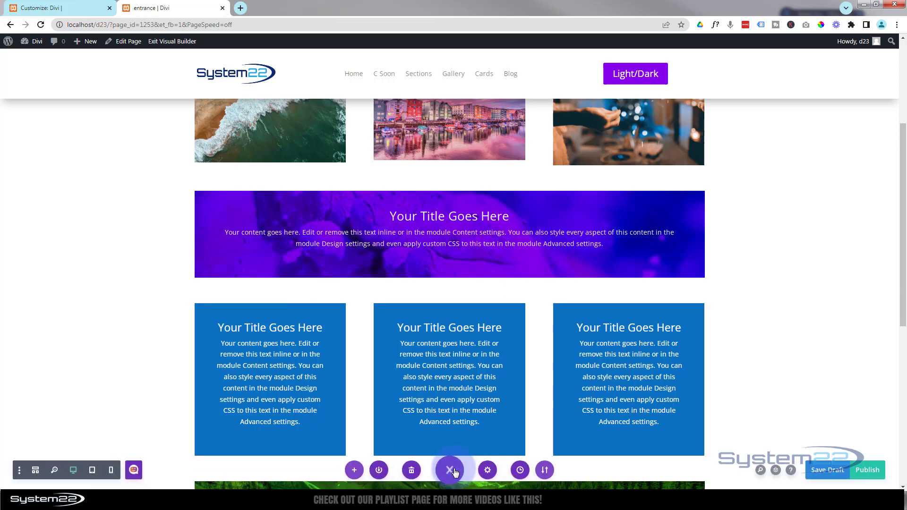
{"action": "left_click", "coordinate": [812, 468]}
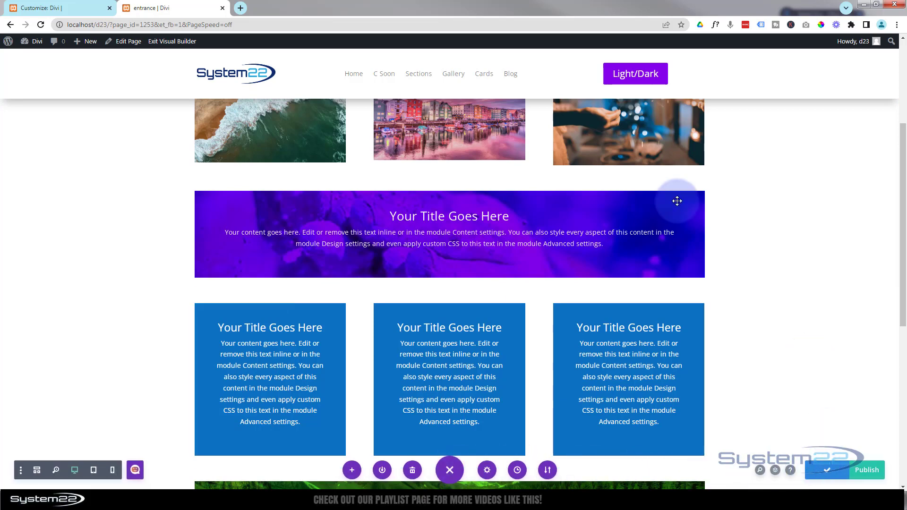
Step: Scroll up through the Additional CSS to review the animation classes
{"action": "left_click", "coordinate": [61, 7]}
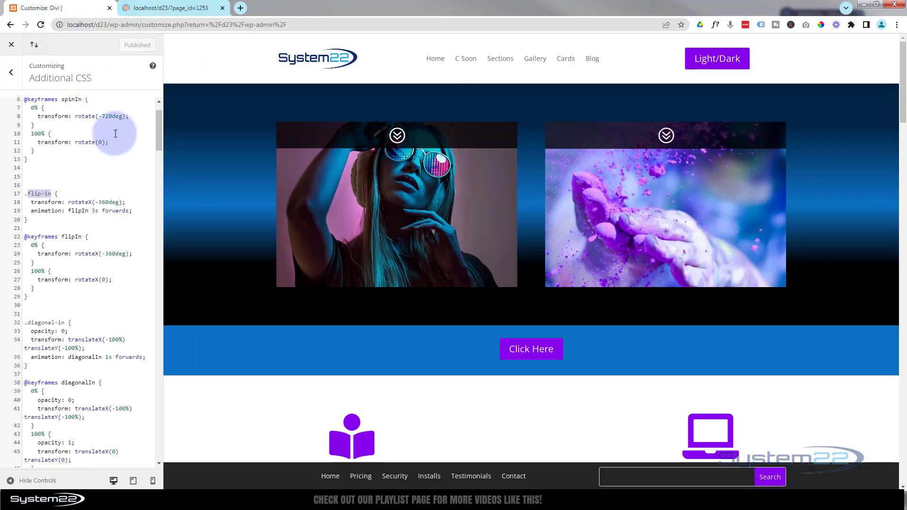
{"action": "scroll", "coordinate": [112, 145], "scroll_direction": "up", "scroll_amount": 2}
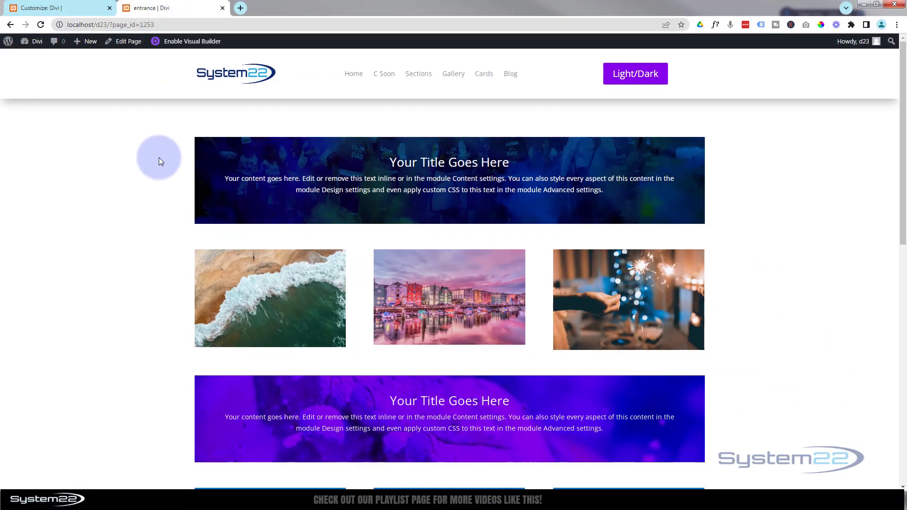
Step: Reload the live page to watch the Click Here buttons spin in, then return to Additional CSS
{"action": "scroll", "coordinate": [159, 158], "scroll_direction": "down", "scroll_amount": 10}
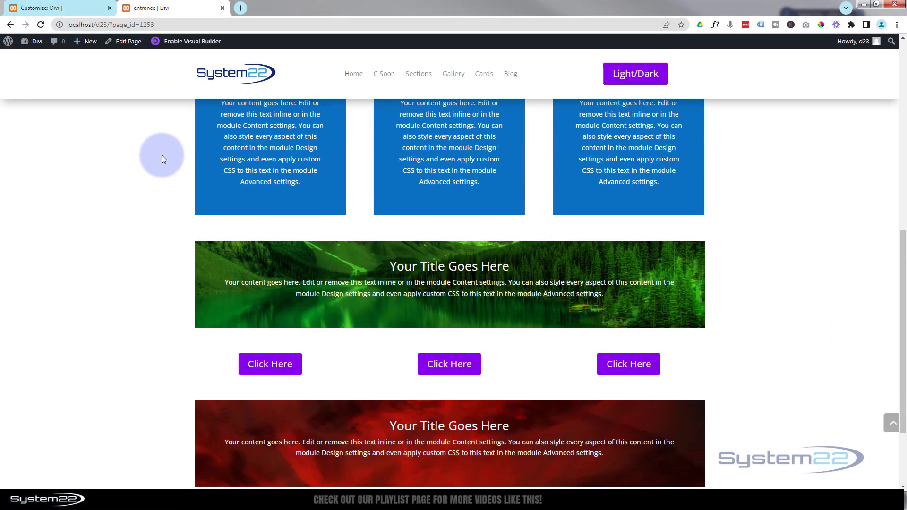
{"action": "scroll", "coordinate": [162, 155], "scroll_direction": "down", "scroll_amount": 2}
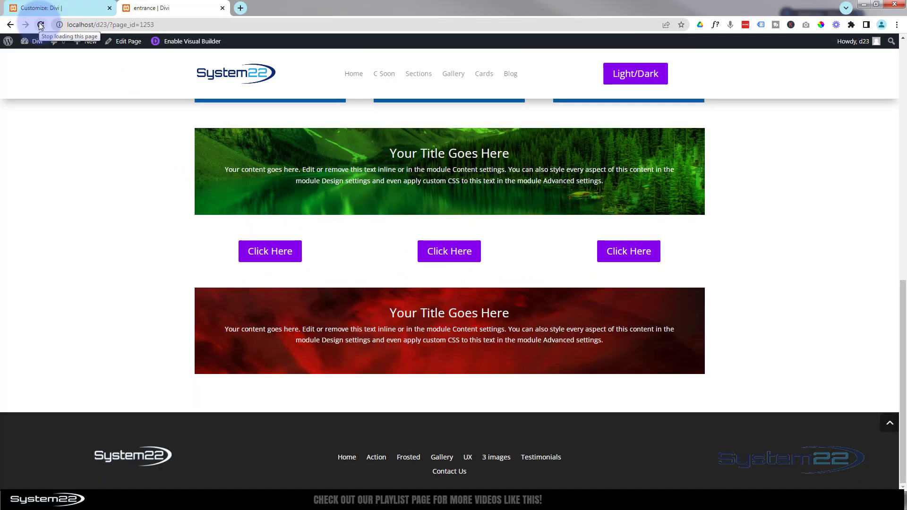
{"action": "left_click", "coordinate": [40, 24]}
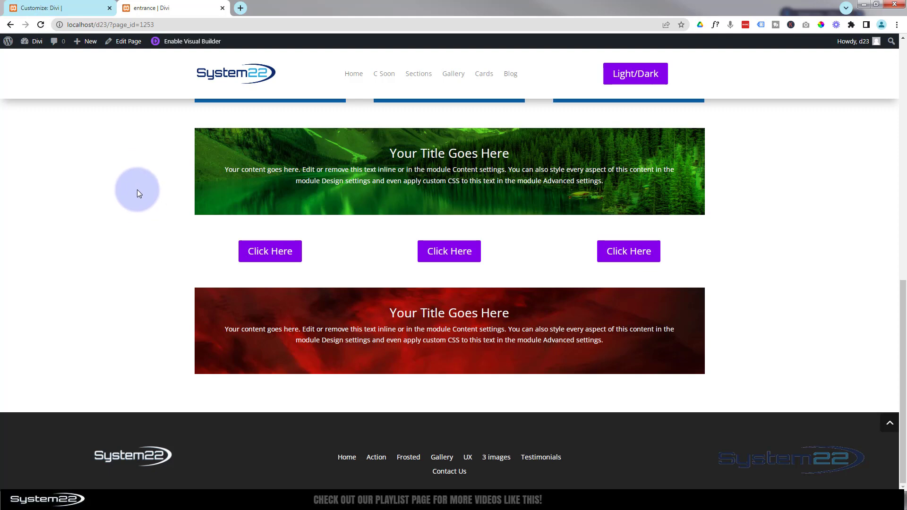
{"action": "left_click", "coordinate": [73, 10]}
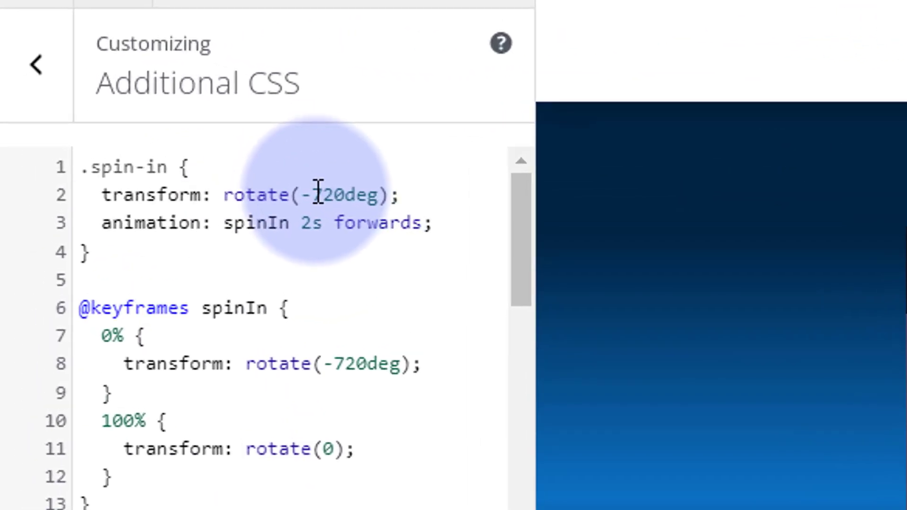
Step: Change rotate(-720deg) to rotate(-360deg) in the .spin-in rule and spinIn keyframe, then publish
{"action": "left_click_drag", "start_coordinate": [318, 194], "coordinate": [333, 193]}
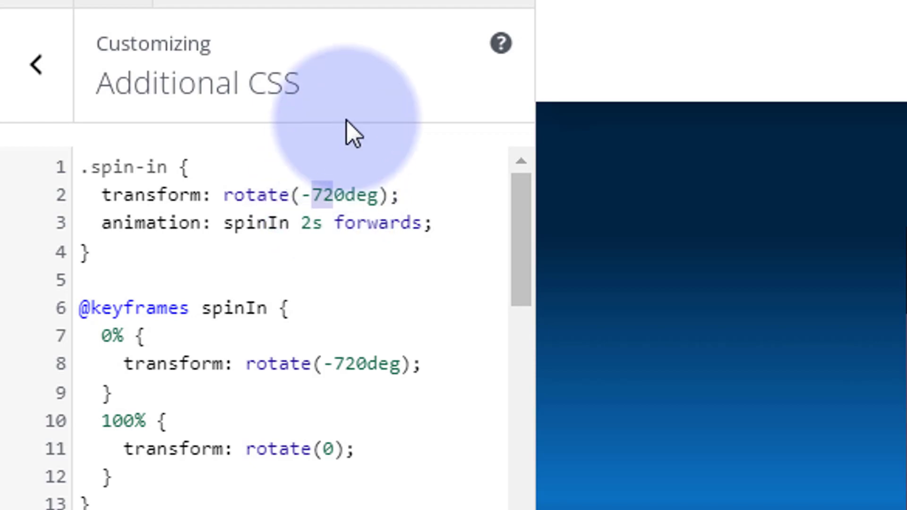
{"action": "type", "text": "36"}
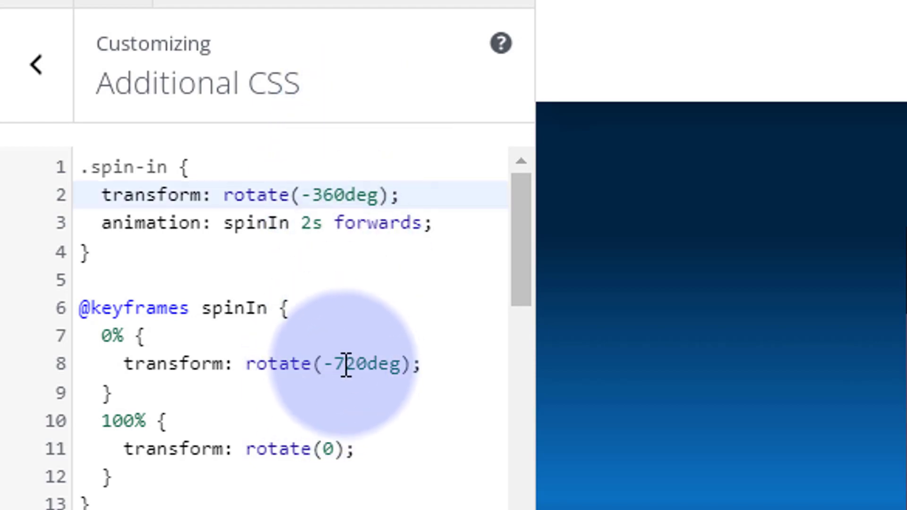
{"action": "left_click_drag", "start_coordinate": [334, 364], "coordinate": [359, 366]}
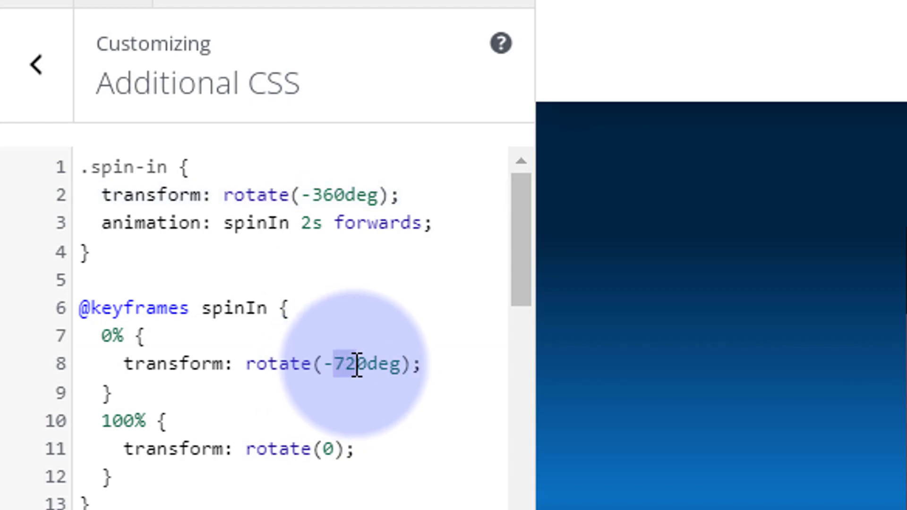
{"action": "type", "text": "36"}
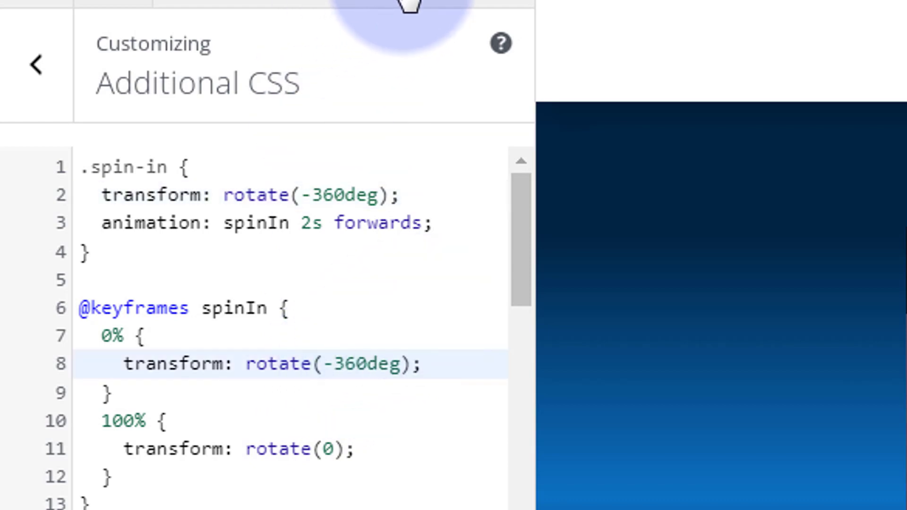
{"action": "left_click", "coordinate": [409, 1]}
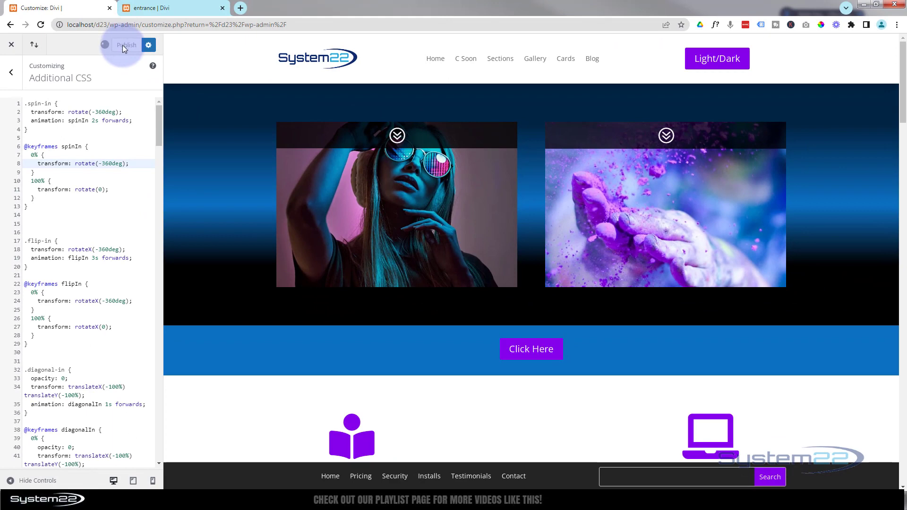
Step: Switch to the live entrance page to see the buttons spin in with -360deg rotation
{"action": "left_click", "coordinate": [167, 10]}
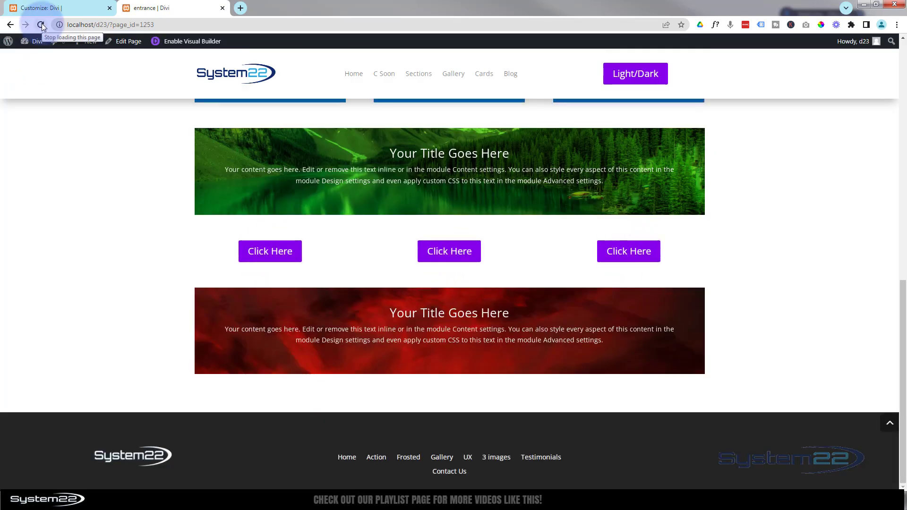
Step: Set the .spin-in rule and spinIn 0% keyframe rotation back from -360deg to -720deg
{"action": "left_click", "coordinate": [35, 12]}
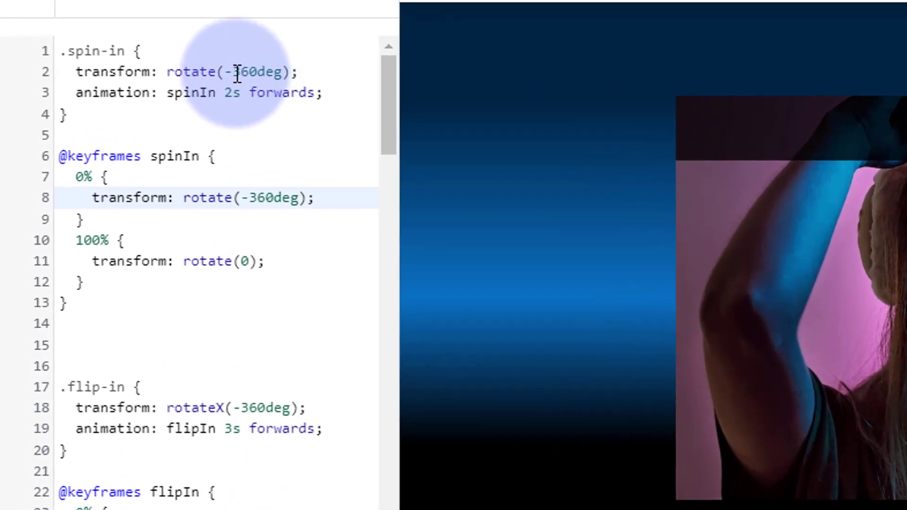
{"action": "left_click_drag", "start_coordinate": [238, 73], "coordinate": [247, 74]}
{"action": "type", "text": "72"}
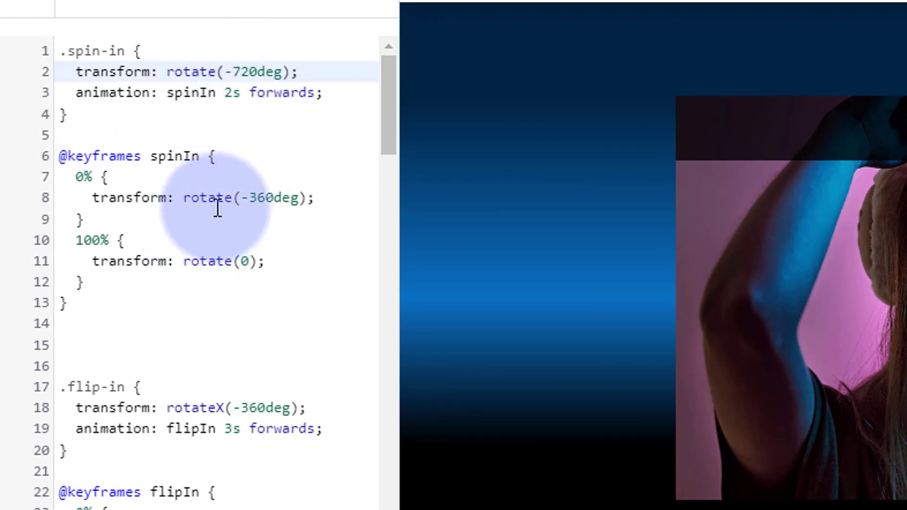
{"action": "left_click_drag", "start_coordinate": [249, 198], "coordinate": [264, 199]}
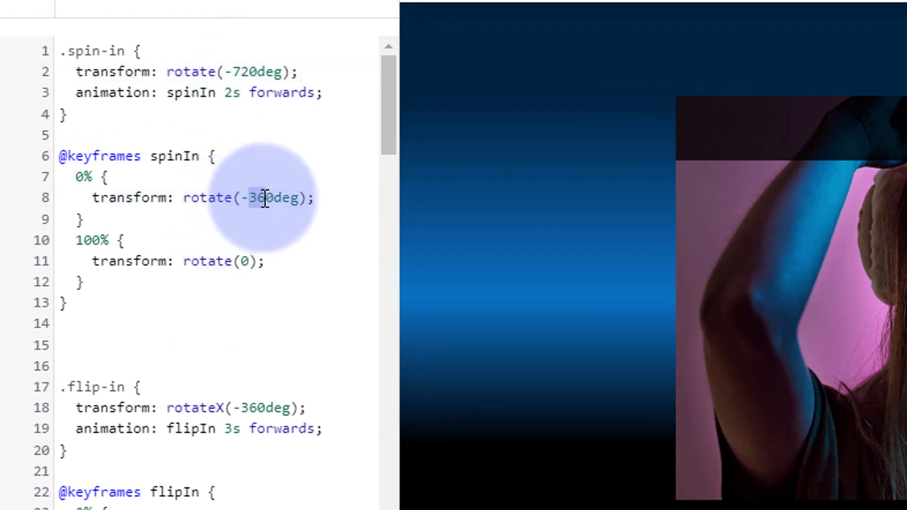
{"action": "type", "text": "7"}
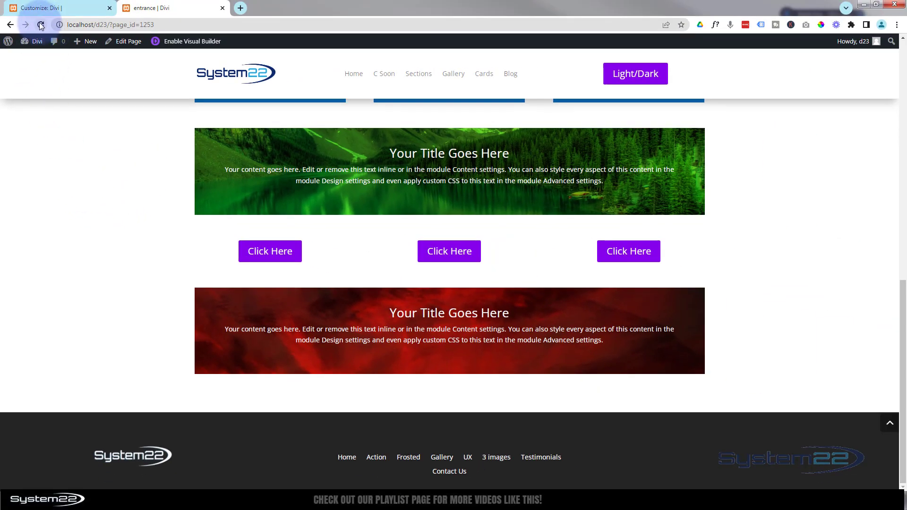
{"action": "left_click", "coordinate": [41, 25]}
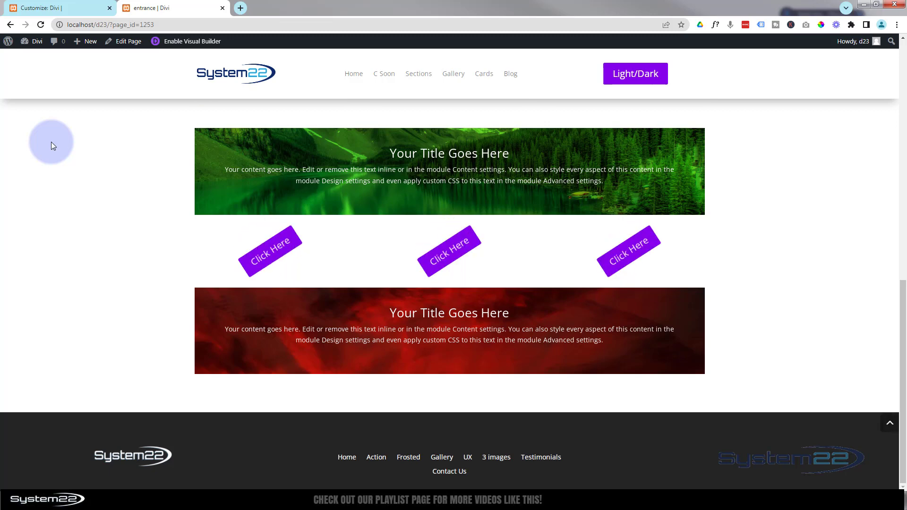
{"action": "left_click", "coordinate": [41, 24]}
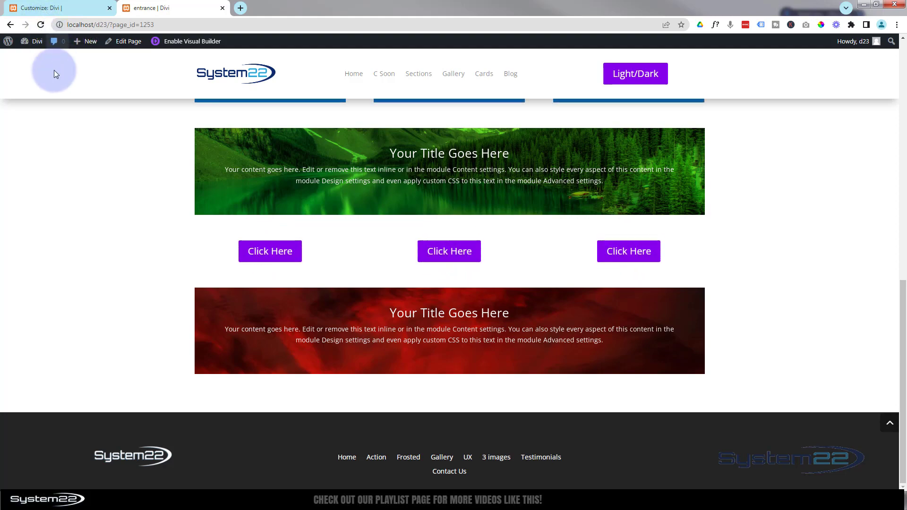
{"action": "scroll", "coordinate": [129, 238], "scroll_direction": "up", "scroll_amount": 8}
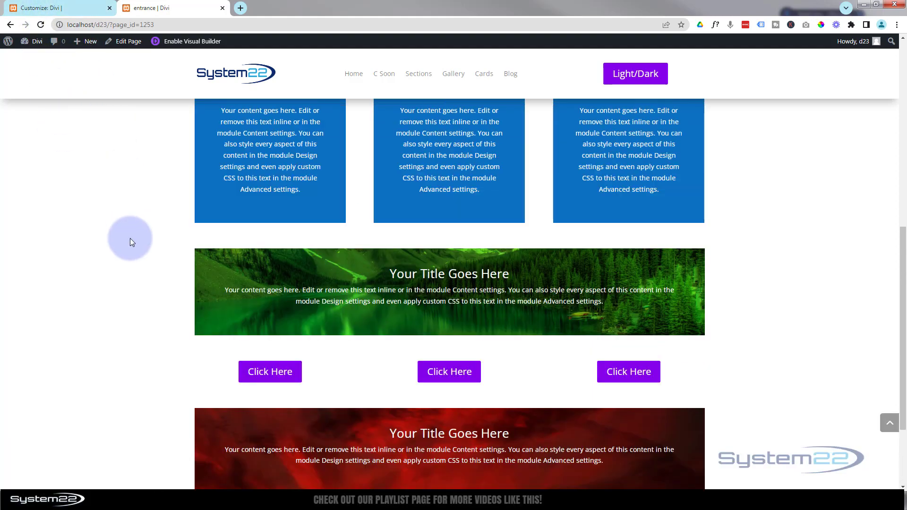
{"action": "scroll", "coordinate": [131, 241], "scroll_direction": "up", "scroll_amount": 3}
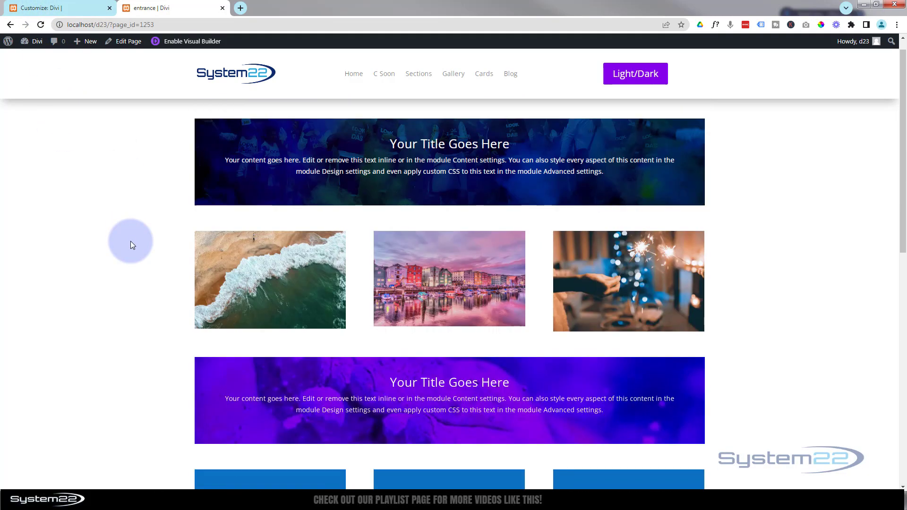
{"action": "left_click", "coordinate": [39, 24]}
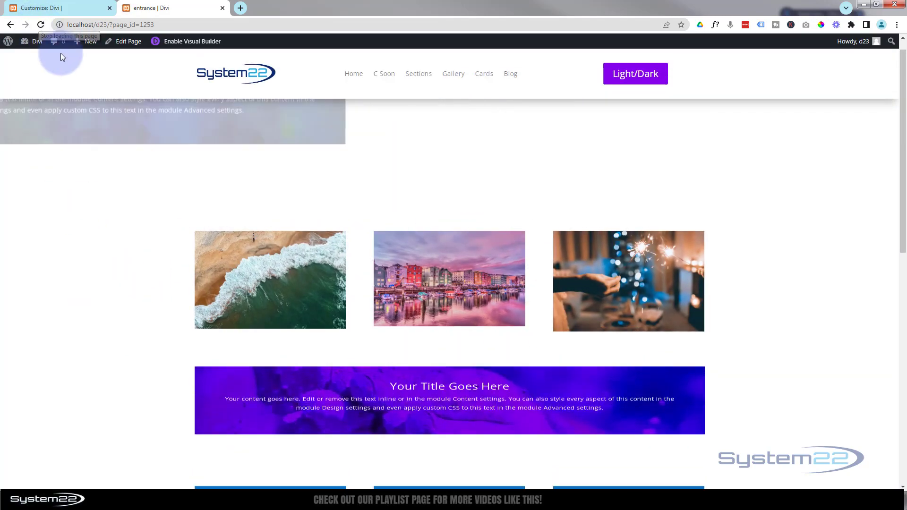
{"action": "scroll", "coordinate": [160, 207], "scroll_direction": "down", "scroll_amount": 6}
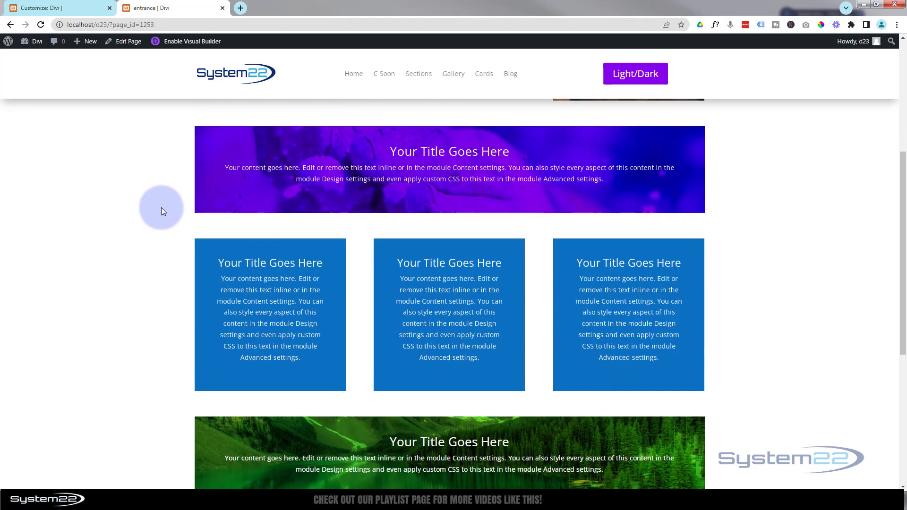
{"action": "left_click", "coordinate": [43, 23]}
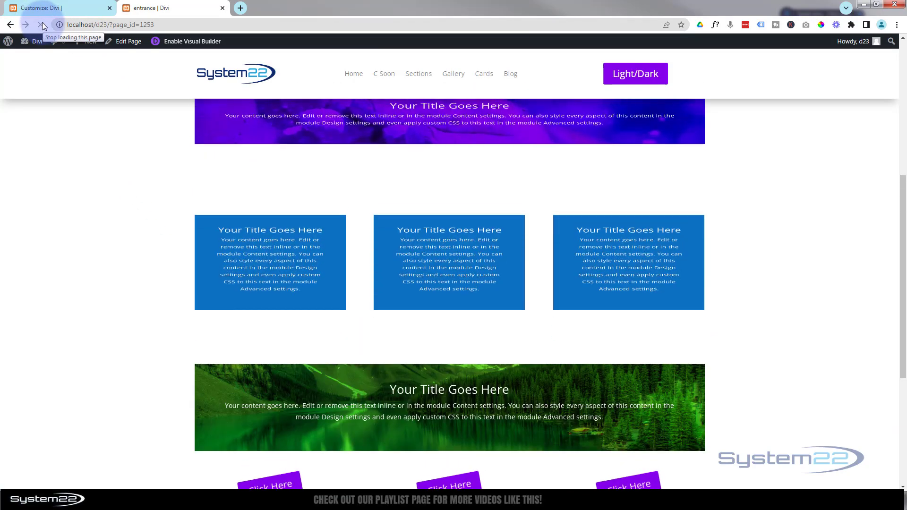
{"action": "scroll", "coordinate": [94, 170], "scroll_direction": "down", "scroll_amount": 2}
{"action": "scroll", "coordinate": [94, 170], "scroll_direction": "down", "scroll_amount": 4}
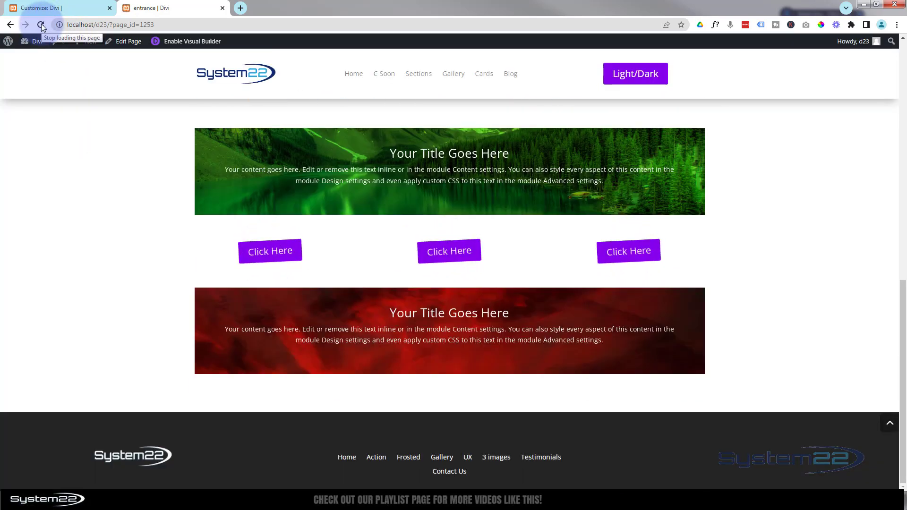
Step: Open the entrance page in the Visual Builder after checking the .spin-in class name in Additional CSS
{"action": "left_click", "coordinate": [186, 43]}
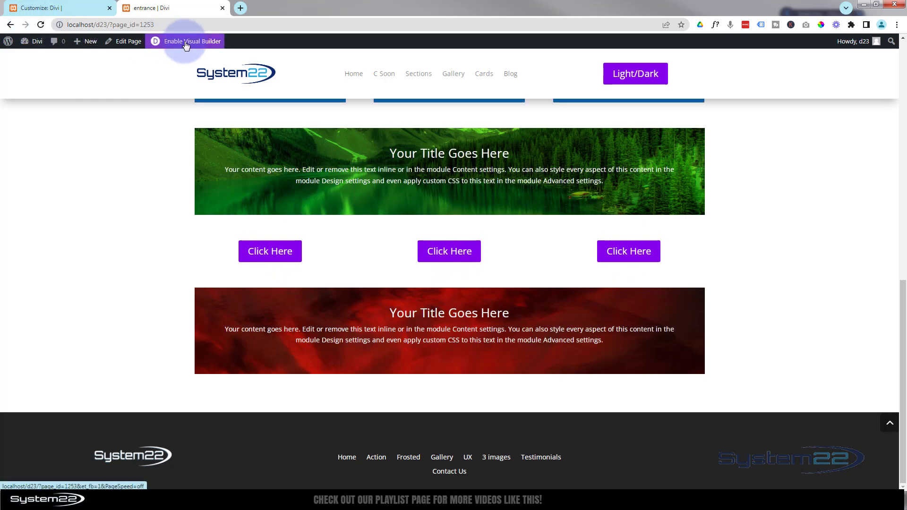
{"action": "left_click", "coordinate": [75, 11]}
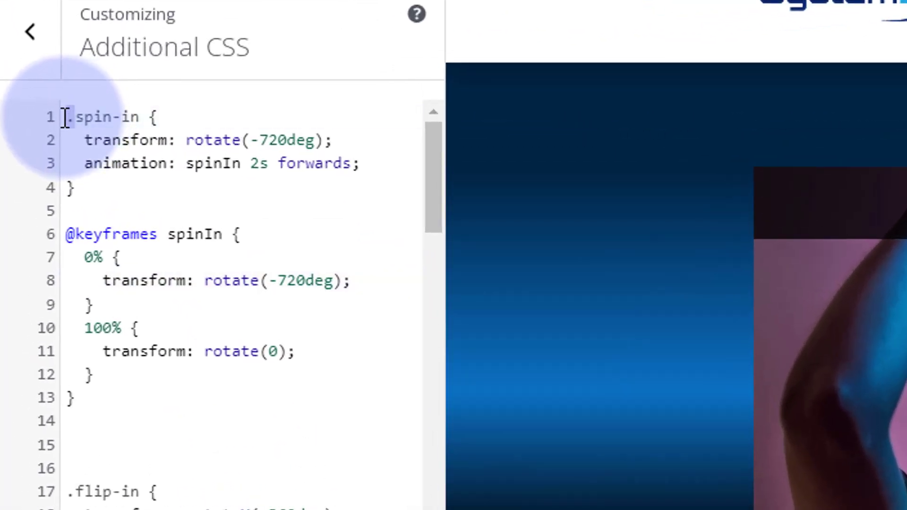
{"action": "left_click_drag", "start_coordinate": [47, 111], "coordinate": [142, 116]}
{"action": "left_click", "coordinate": [76, 117]}
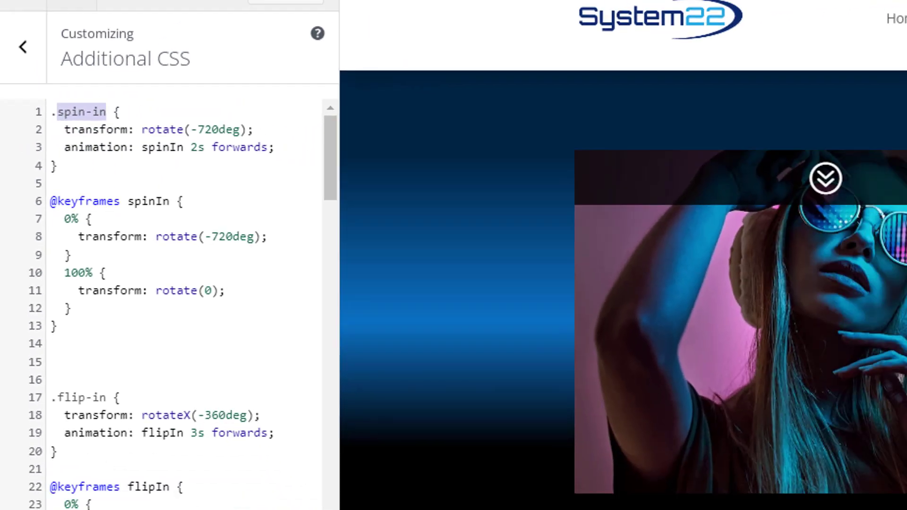
{"action": "left_click", "coordinate": [149, 8]}
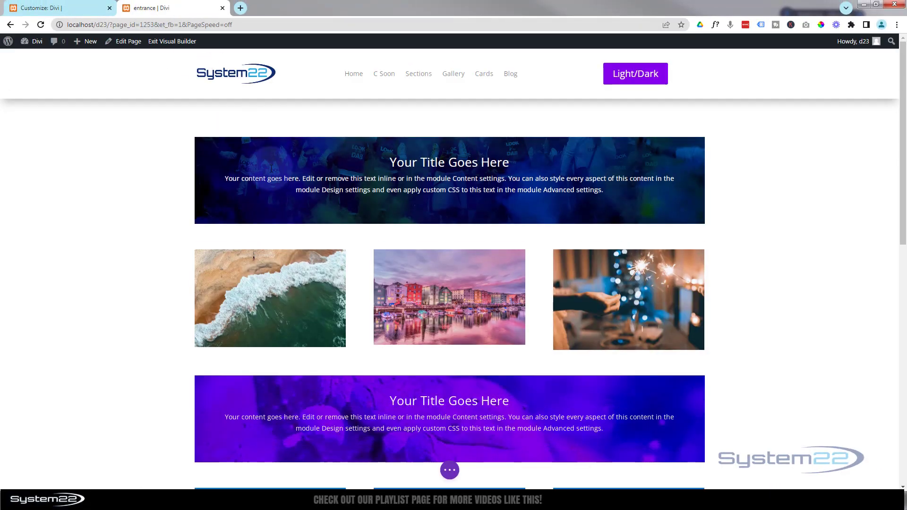
Step: Give the red call-to-action module the CSS class spin-in and save its settings
{"action": "scroll", "coordinate": [276, 168], "scroll_direction": "down", "scroll_amount": 3}
{"action": "scroll", "coordinate": [278, 168], "scroll_direction": "down", "scroll_amount": 9}
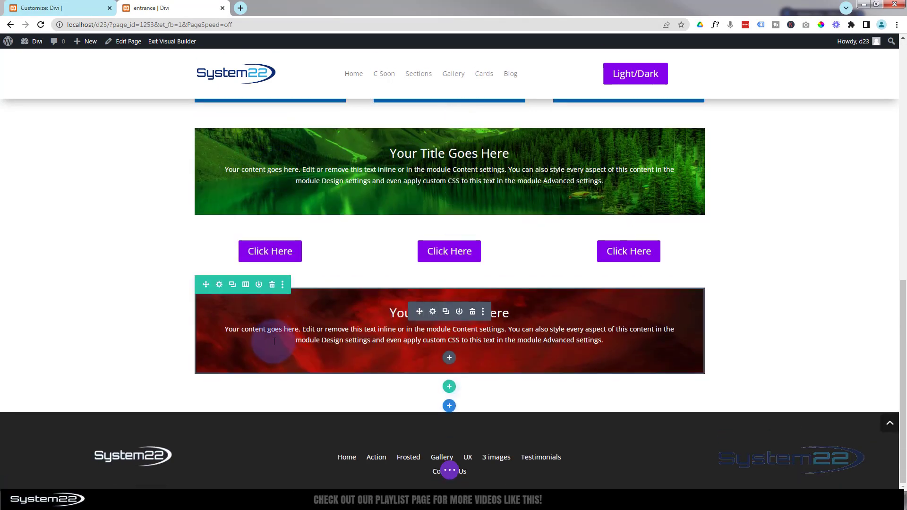
{"action": "left_click", "coordinate": [433, 313]}
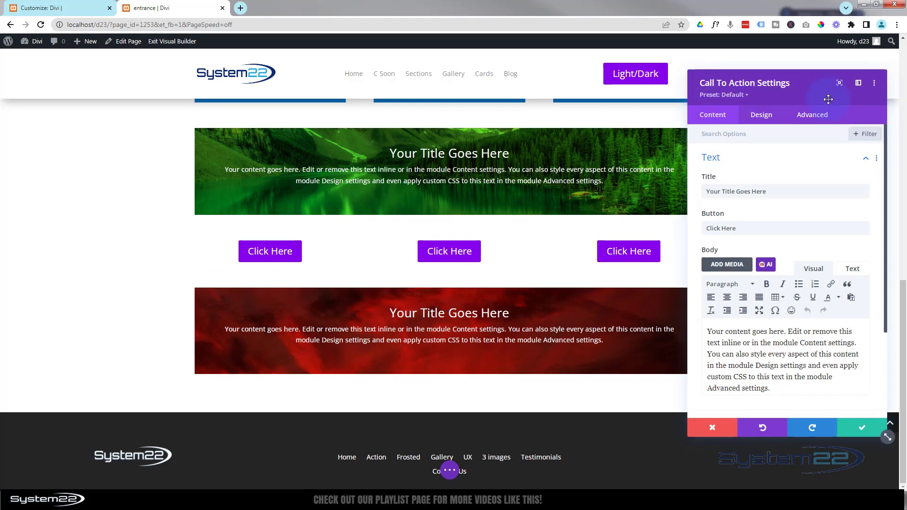
{"action": "left_click", "coordinate": [820, 120]}
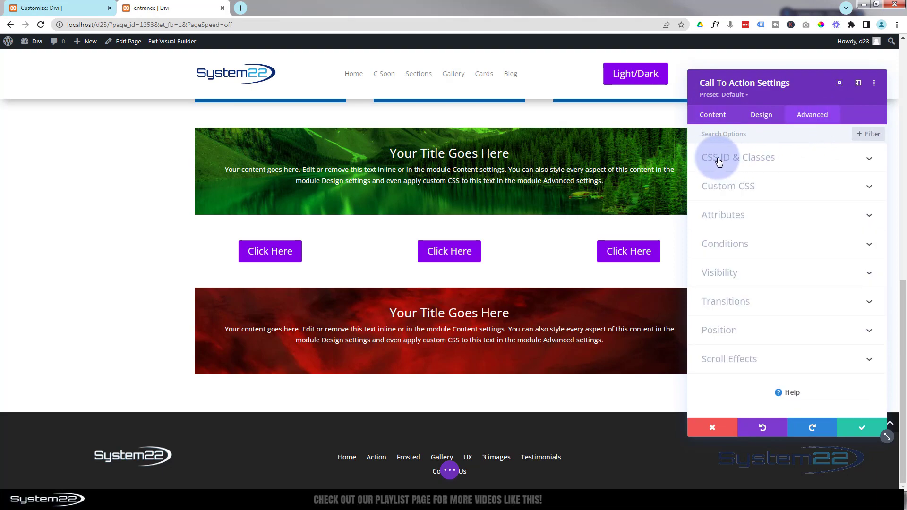
{"action": "left_click", "coordinate": [805, 160]}
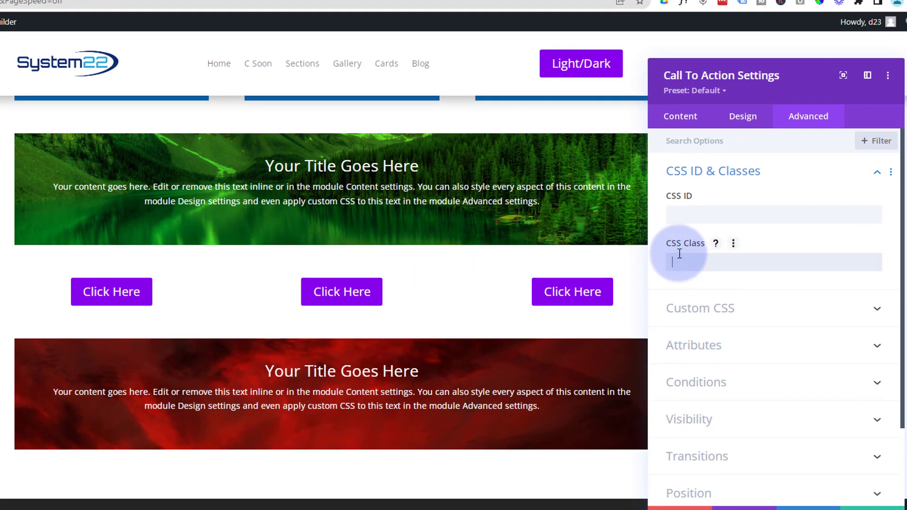
{"action": "key", "text": "Tab"}
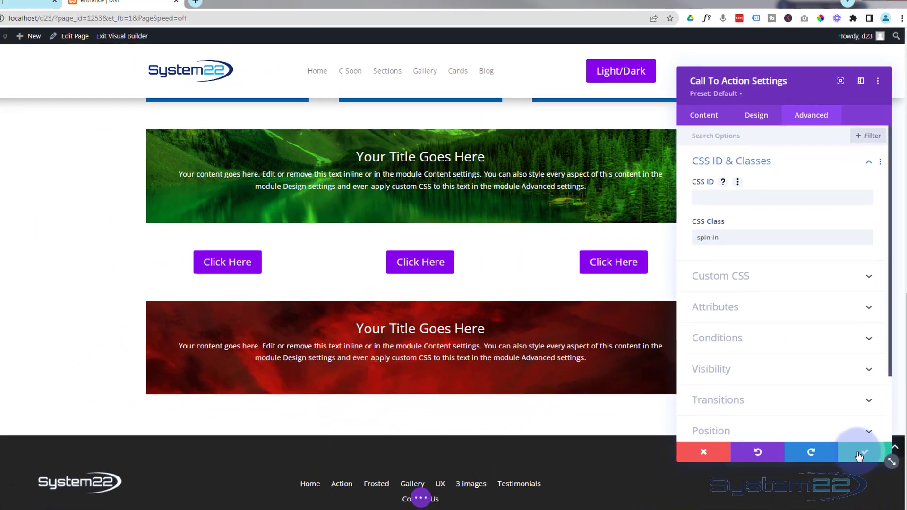
{"action": "left_click", "coordinate": [867, 508]}
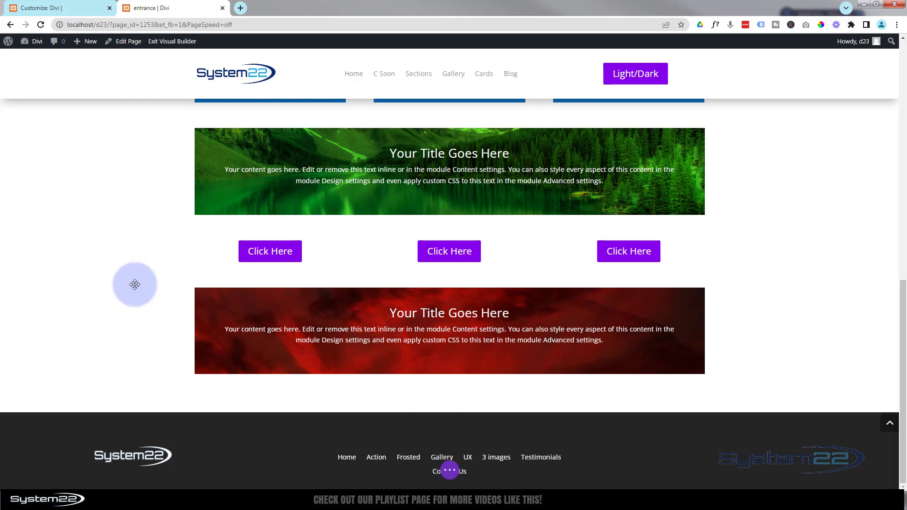
Step: Save the page and exit the Visual Builder to view the live entrance page
{"action": "scroll", "coordinate": [134, 285], "scroll_direction": "up", "scroll_amount": 7}
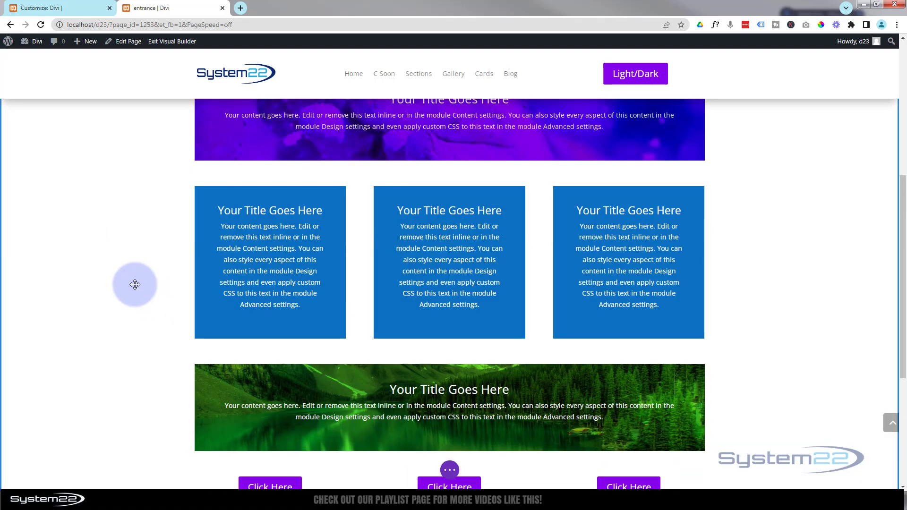
{"action": "scroll", "coordinate": [135, 285], "scroll_direction": "up", "scroll_amount": 4}
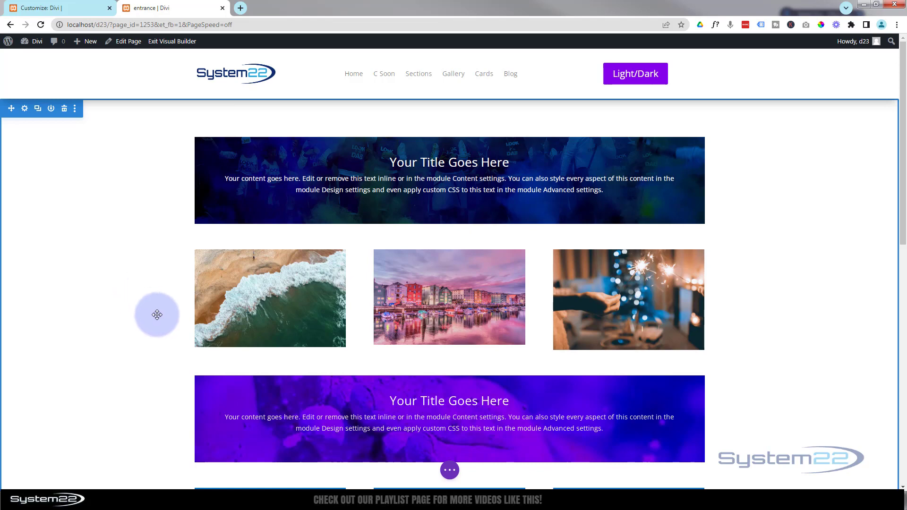
{"action": "left_click", "coordinate": [450, 471]}
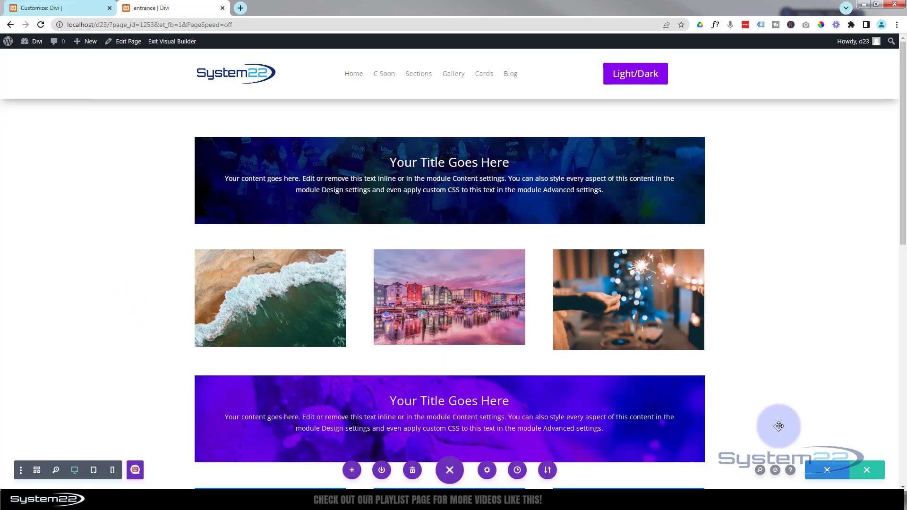
{"action": "left_click", "coordinate": [825, 471]}
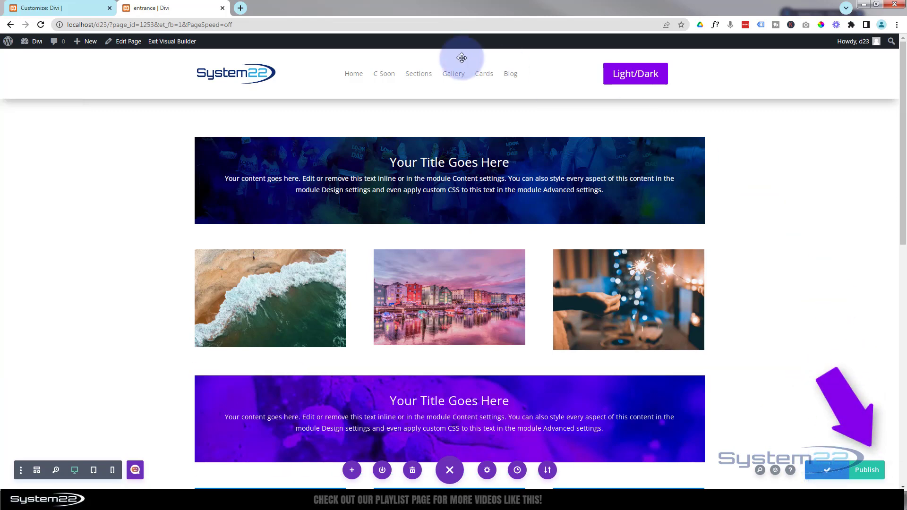
{"action": "left_click", "coordinate": [170, 42]}
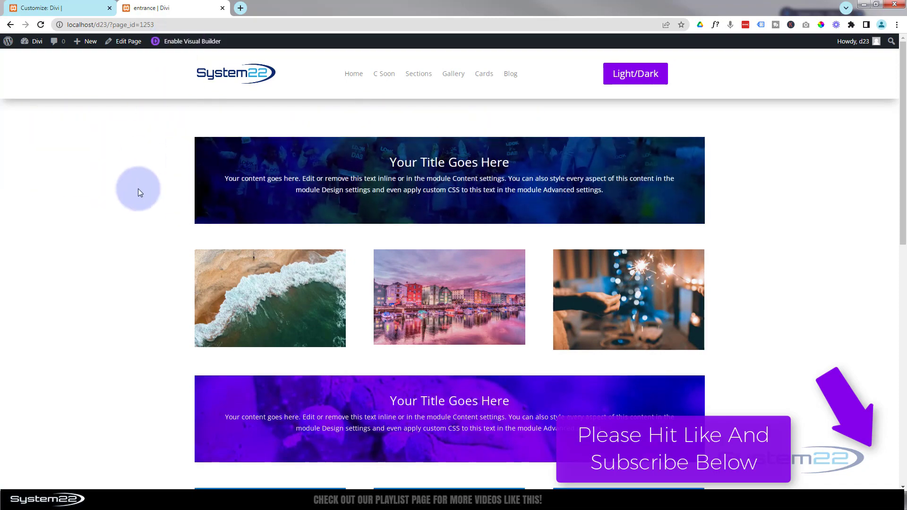
{"action": "scroll", "coordinate": [138, 188], "scroll_direction": "down", "scroll_amount": 6}
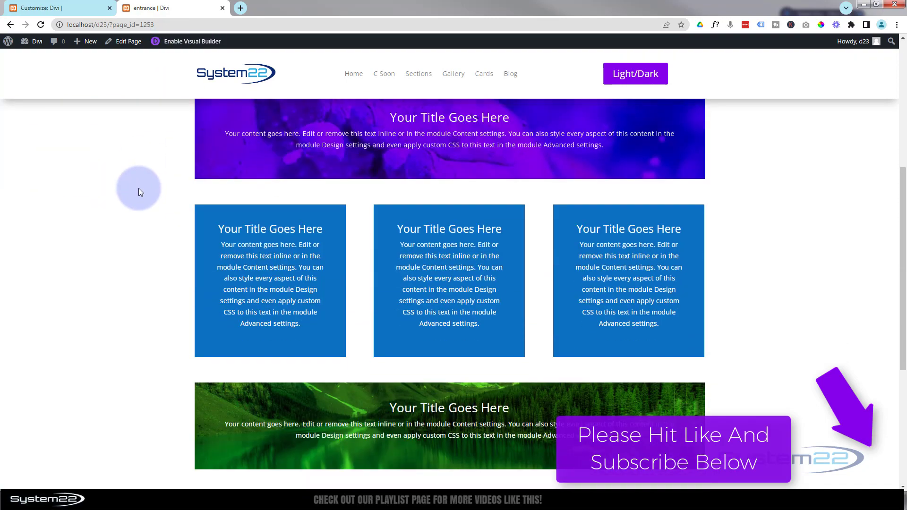